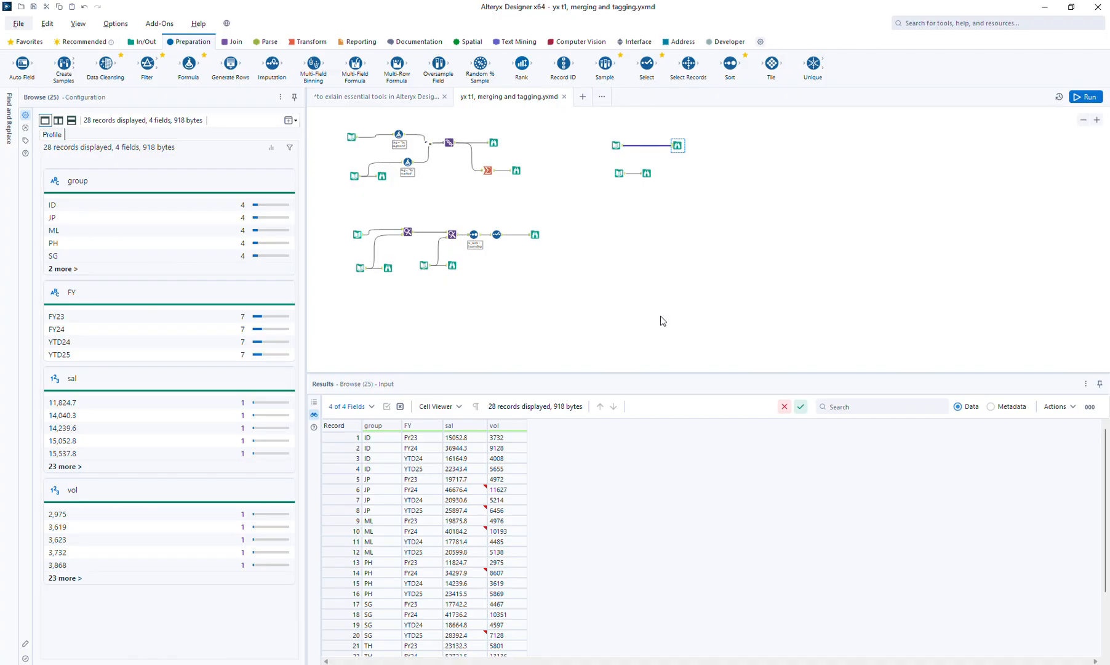
Insert a Find Replace tool between the sales data input and its Browse, with the FY mapping table feeding its R input.
{"action": "left_click", "coordinate": [645, 173]}
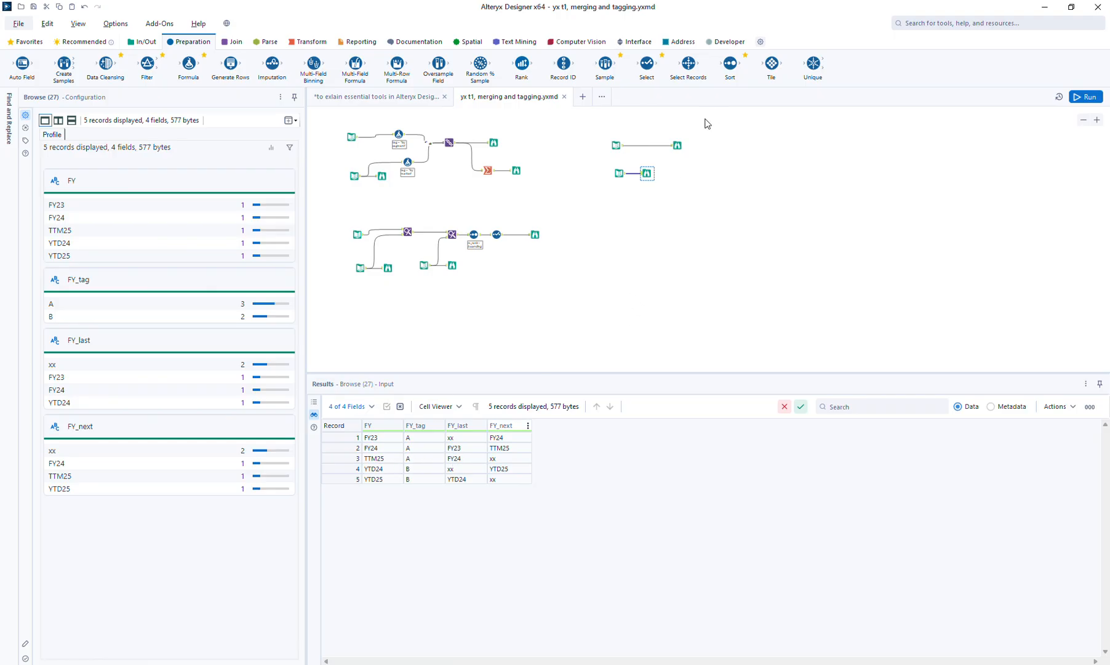
{"action": "left_click_drag", "start_coordinate": [677, 145], "coordinate": [705, 145]}
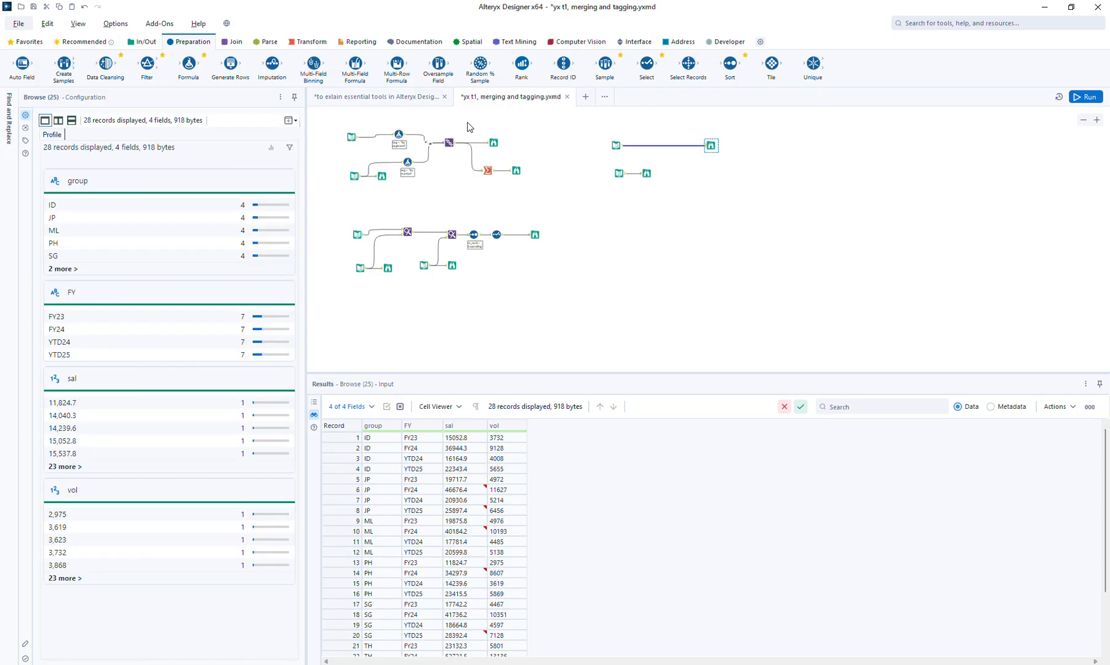
{"action": "left_click", "coordinate": [231, 43]}
{"action": "left_click_drag", "start_coordinate": [67, 61], "coordinate": [822, 206]}
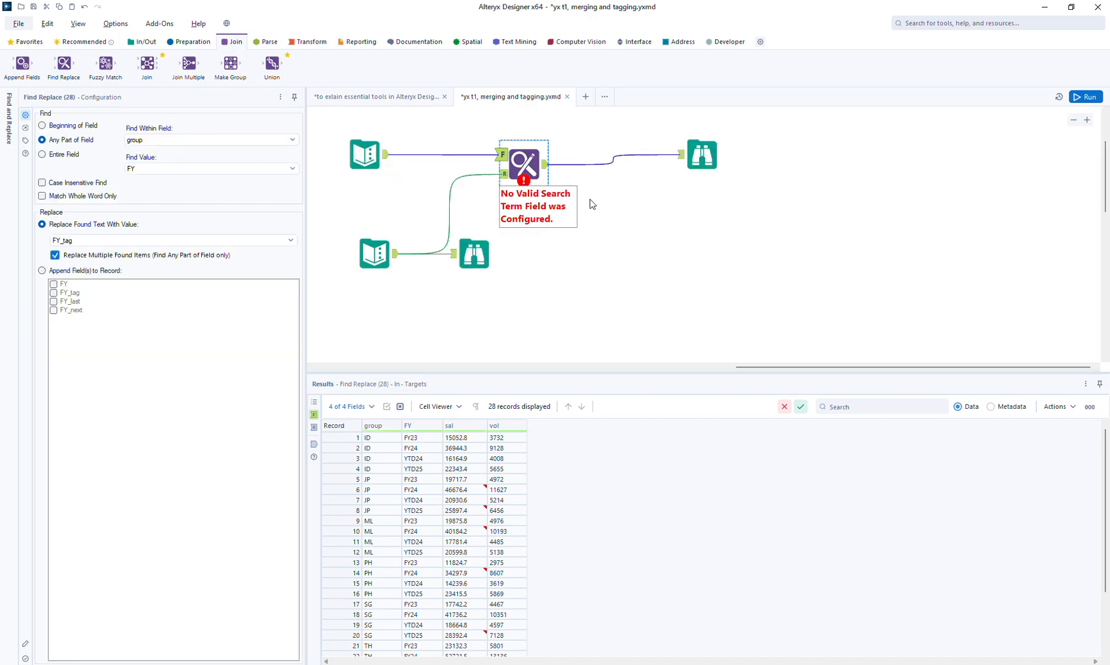
{"action": "left_click_drag", "start_coordinate": [517, 167], "coordinate": [527, 167]}
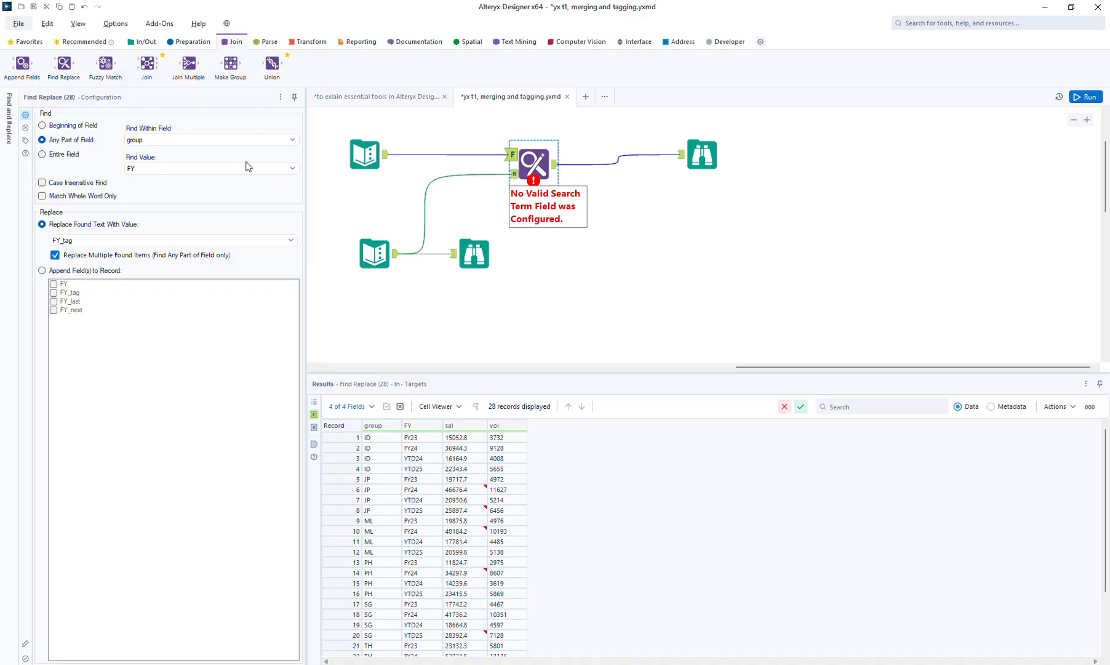
Configure Find Replace to match the entire FY field against FY and append the FY_last field to the records.
{"action": "left_click", "coordinate": [69, 154]}
{"action": "left_click", "coordinate": [148, 140]}
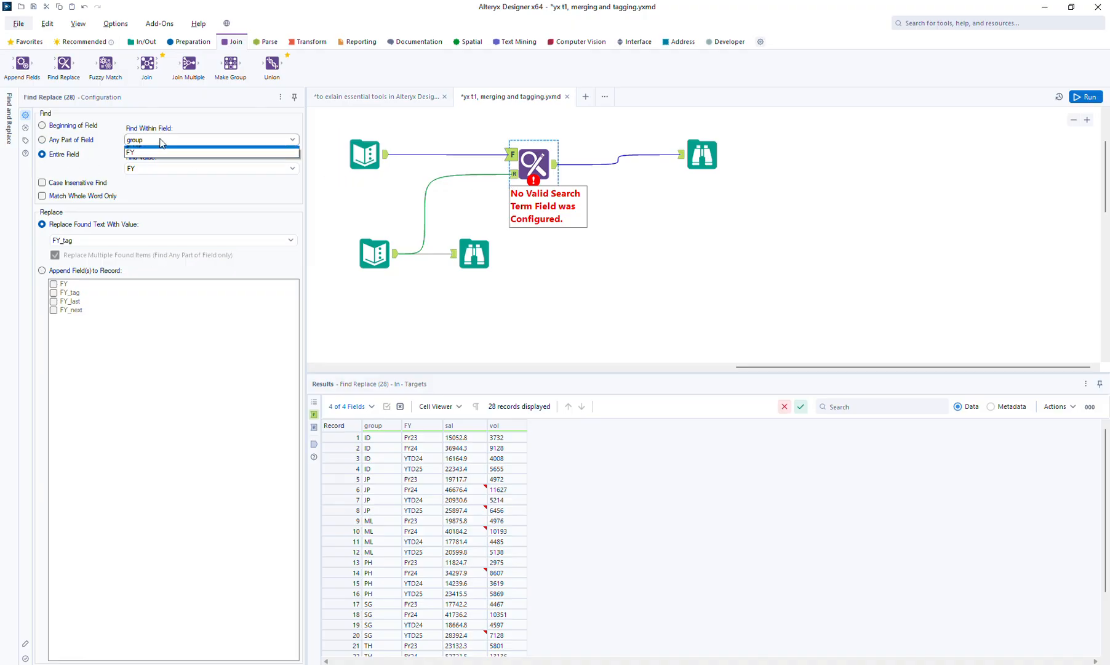
{"action": "left_click", "coordinate": [158, 160]}
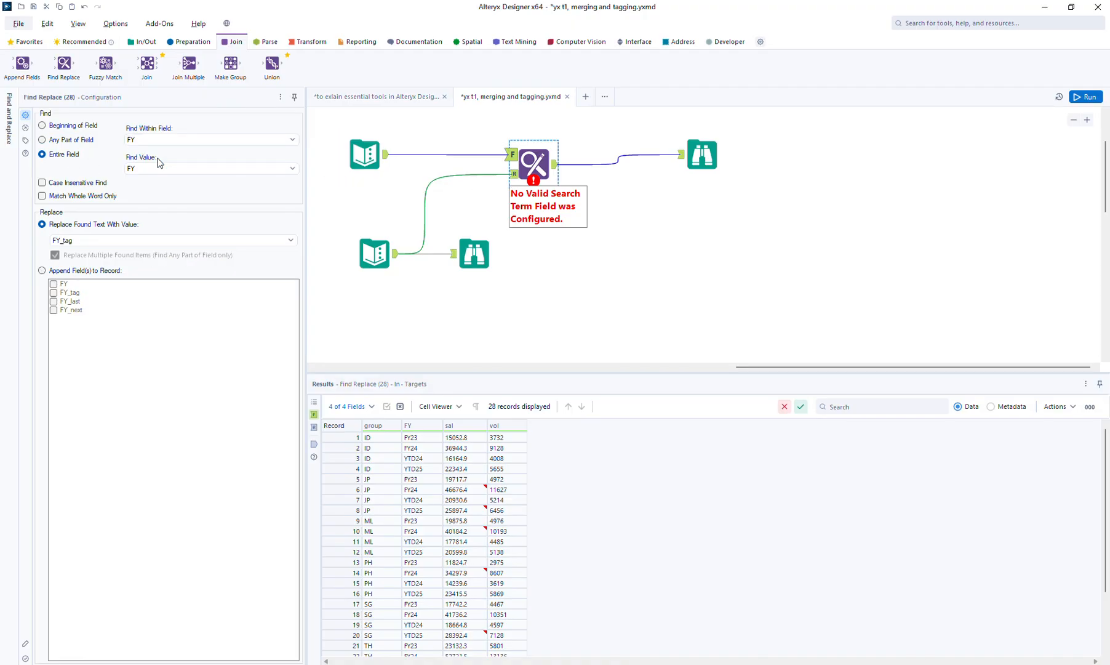
{"action": "left_click", "coordinate": [84, 271]}
{"action": "left_click", "coordinate": [75, 302]}
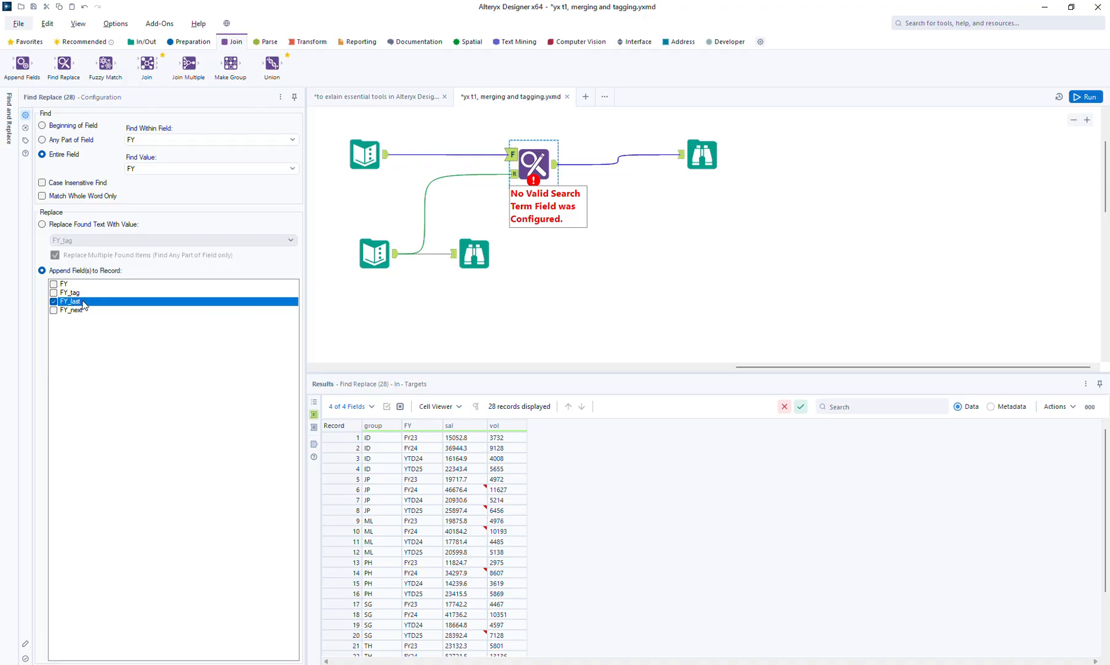
Move the upper Browse farther from Find Replace and run the workflow to inspect the appended FY_last data.
{"action": "left_click", "coordinate": [700, 143]}
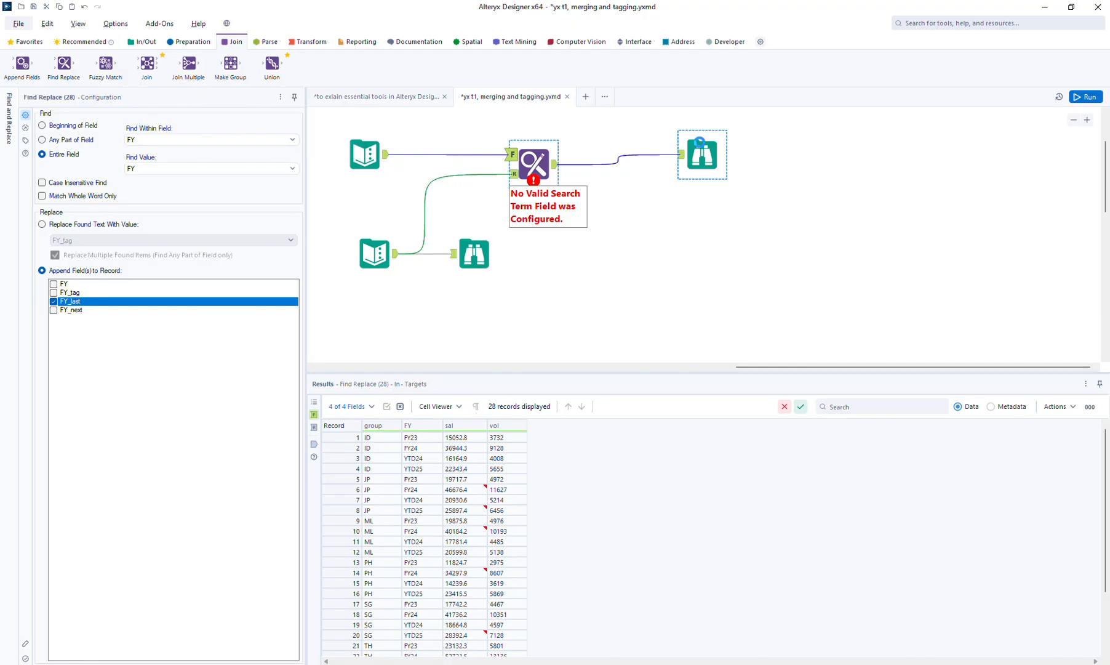
{"action": "left_click_drag", "start_coordinate": [700, 143], "coordinate": [747, 141]}
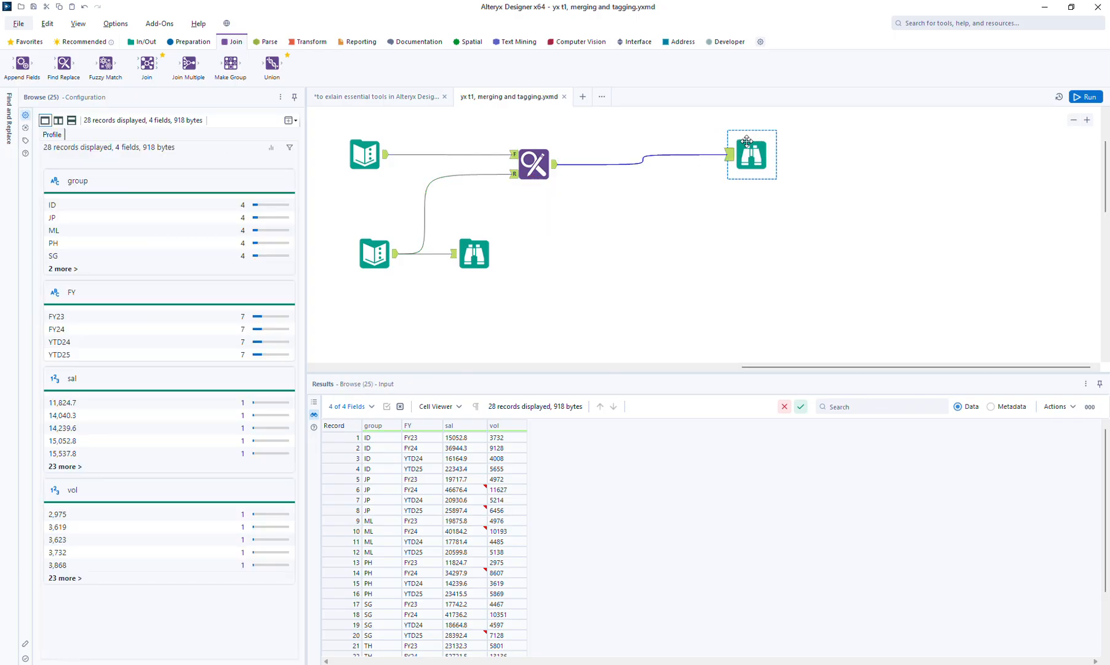
{"action": "key", "text": "ctrl+r"}
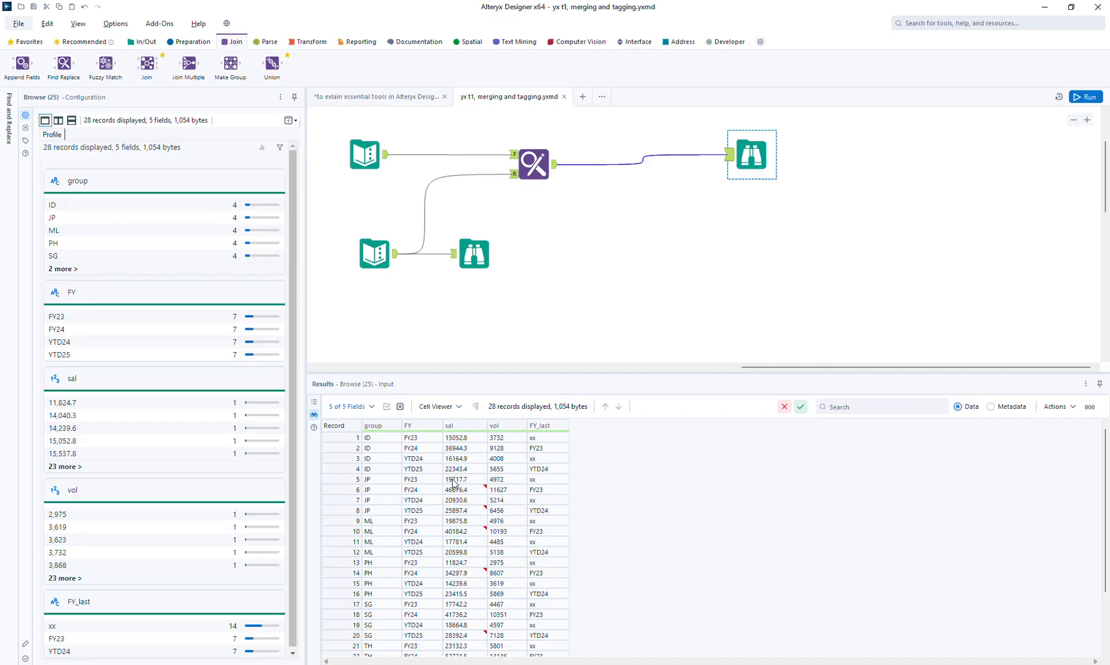
{"action": "left_click_drag", "start_coordinate": [456, 479], "coordinate": [504, 484]}
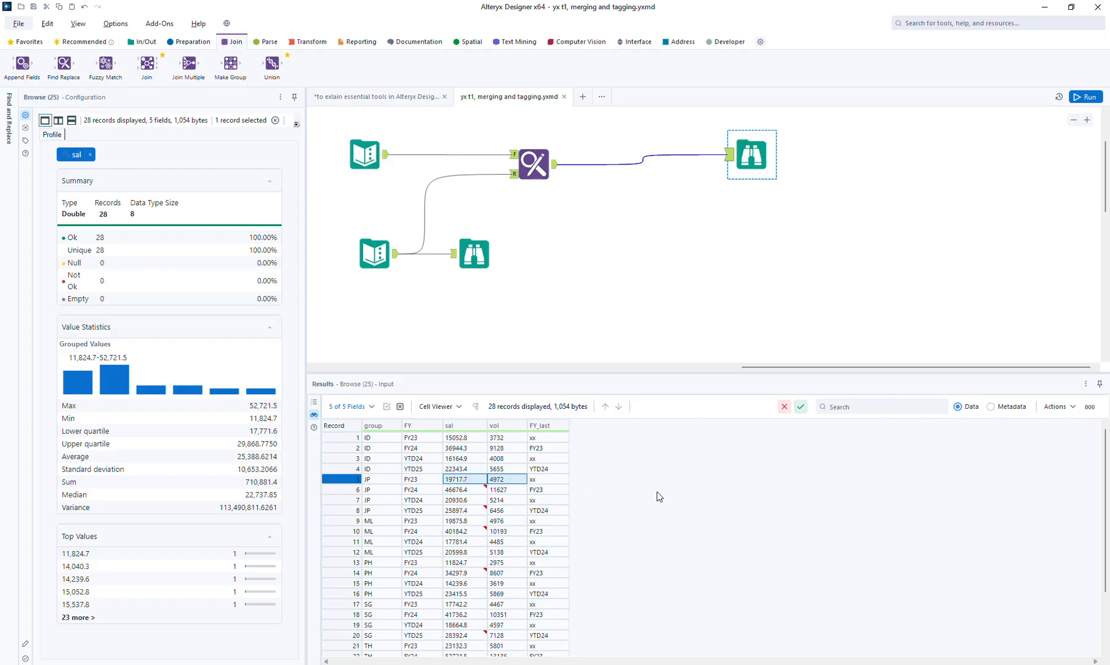
{"action": "left_click_drag", "start_coordinate": [449, 525], "coordinate": [497, 525]}
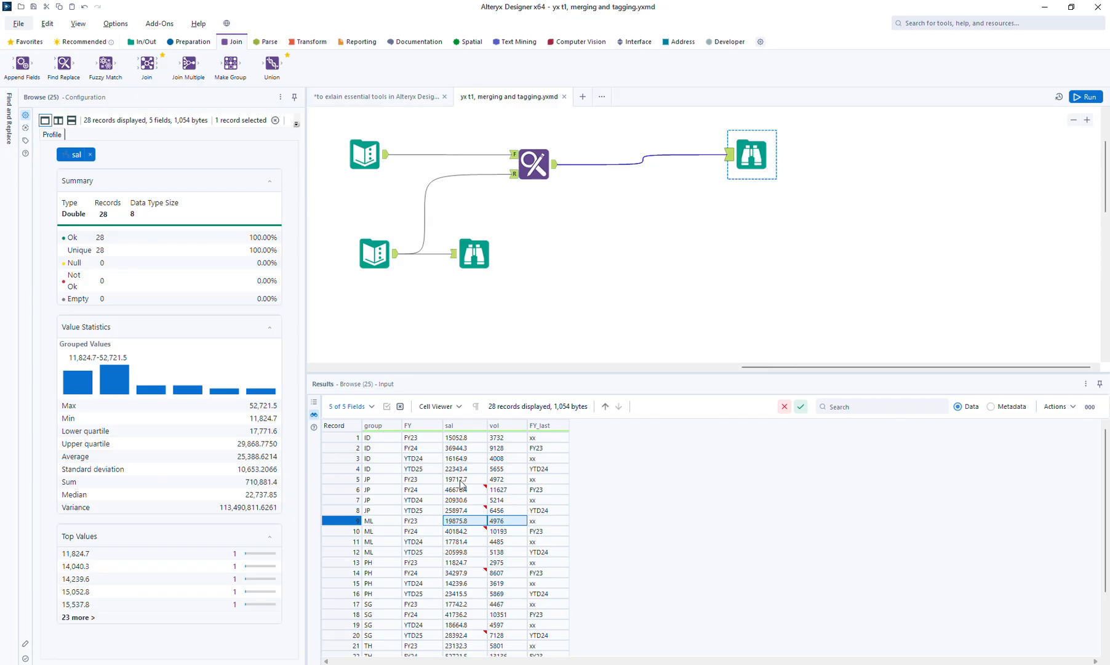
Branch a Formula tool off the Find Replace output with a new column linking set to [group] + "/" + [FY].
{"action": "left_click", "coordinate": [188, 42]}
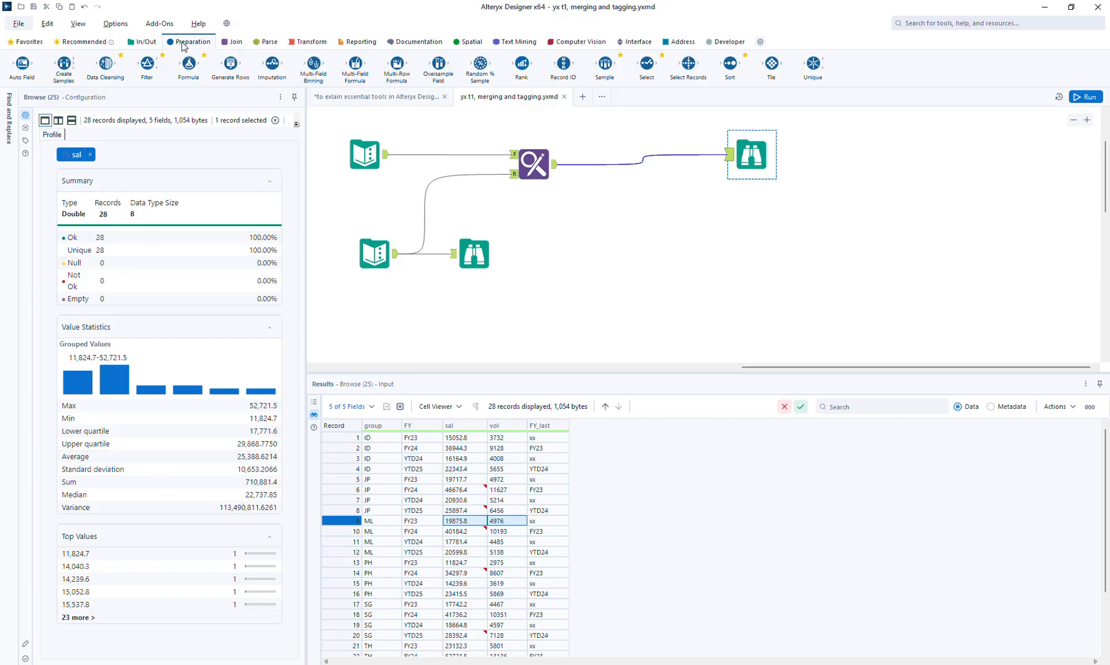
{"action": "left_click_drag", "start_coordinate": [192, 59], "coordinate": [643, 232]}
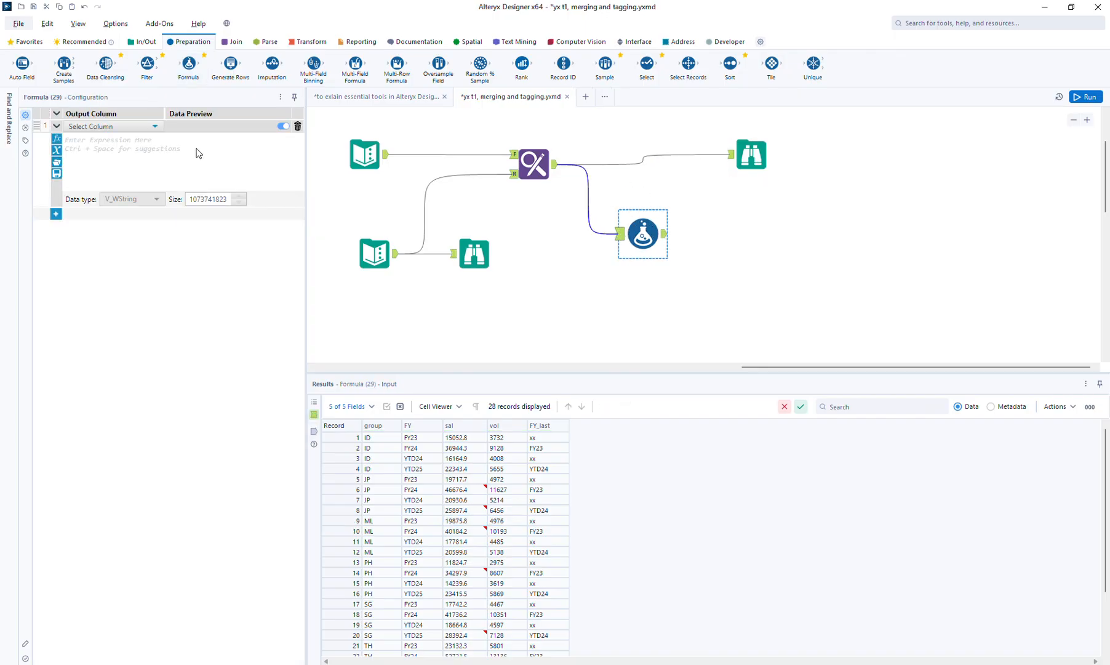
{"action": "left_click", "coordinate": [128, 131]}
{"action": "left_click", "coordinate": [117, 139]}
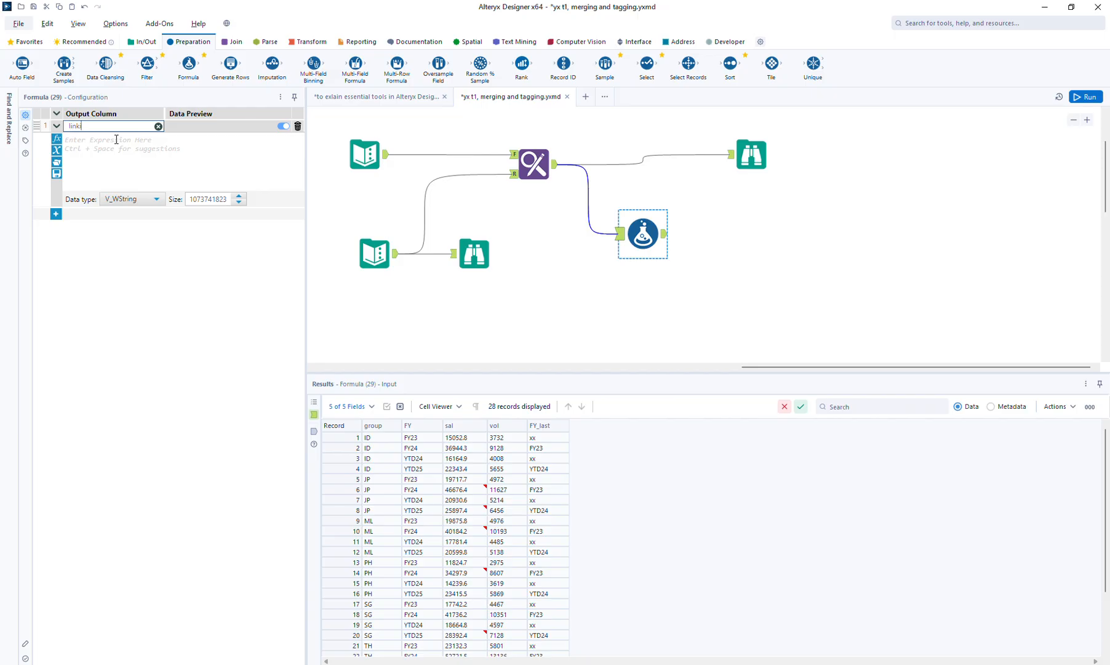
{"action": "left_click", "coordinate": [114, 151]}
{"action": "type", "text": "["}
{"action": "left_click", "coordinate": [114, 157]}
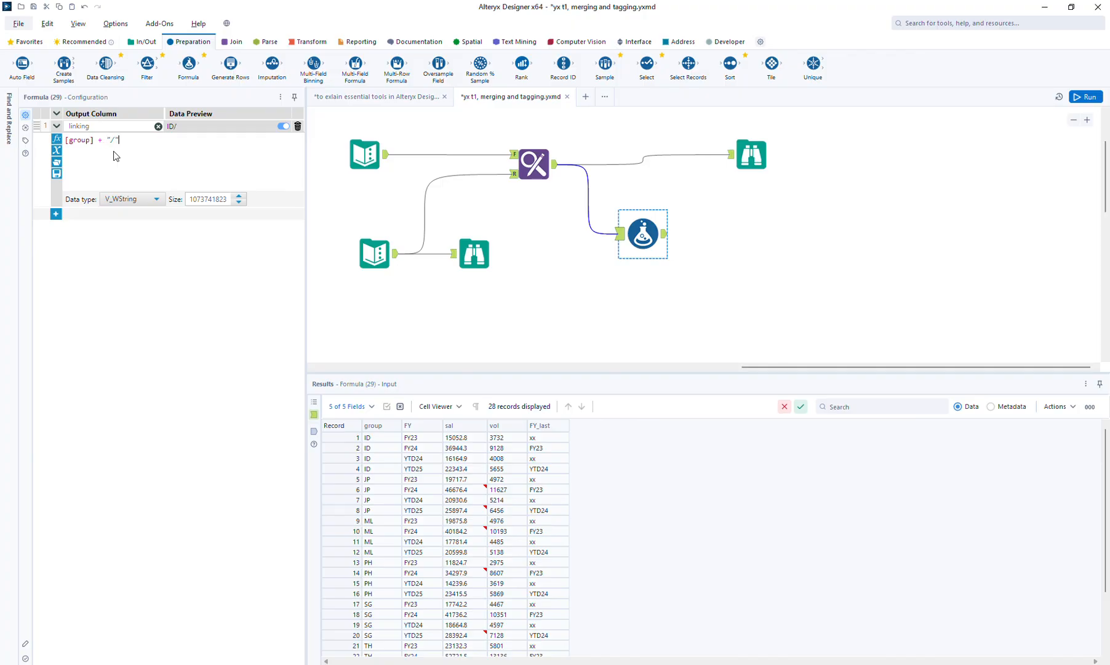
{"action": "type", "text": "+ \"/\" + [f"}
{"action": "key", "text": "Return"}
Add a Browse after the linking formula and run the workflow to check the linking values.
{"action": "key", "text": "ctrl+shift+b"}
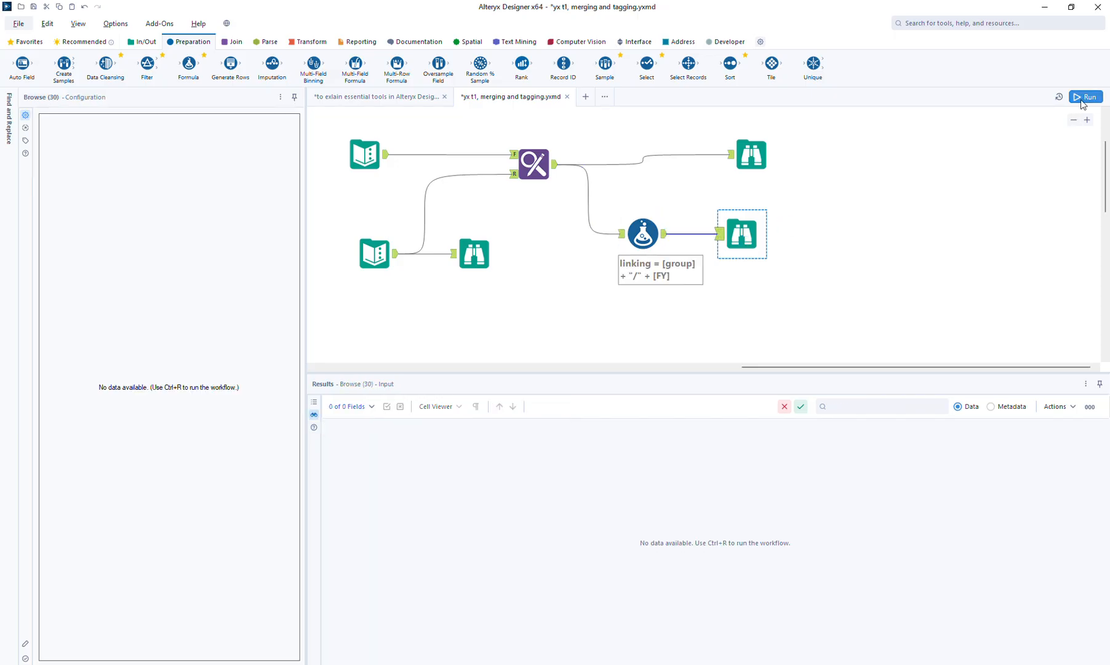
{"action": "left_click", "coordinate": [1085, 97]}
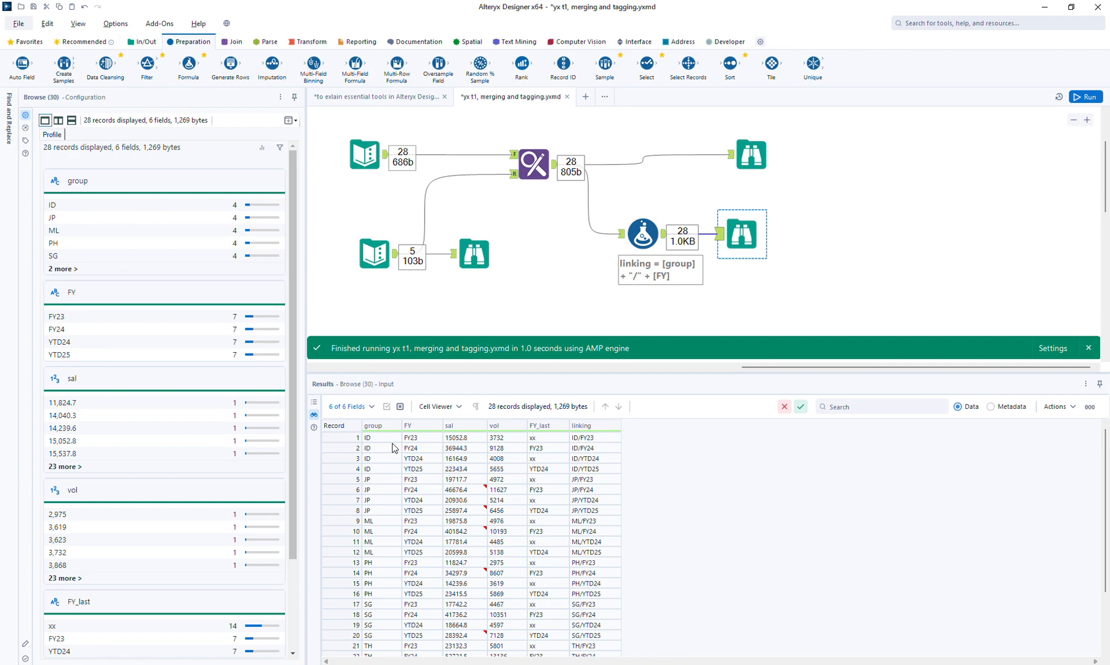
{"action": "left_click", "coordinate": [581, 438]}
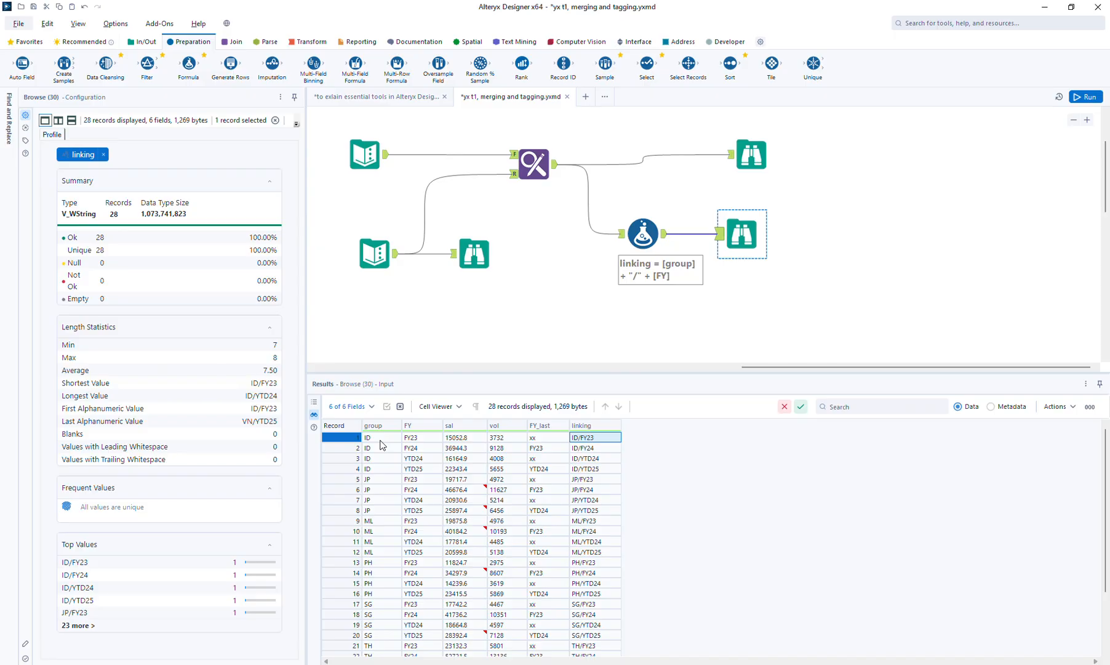
{"action": "left_click", "coordinate": [586, 479]}
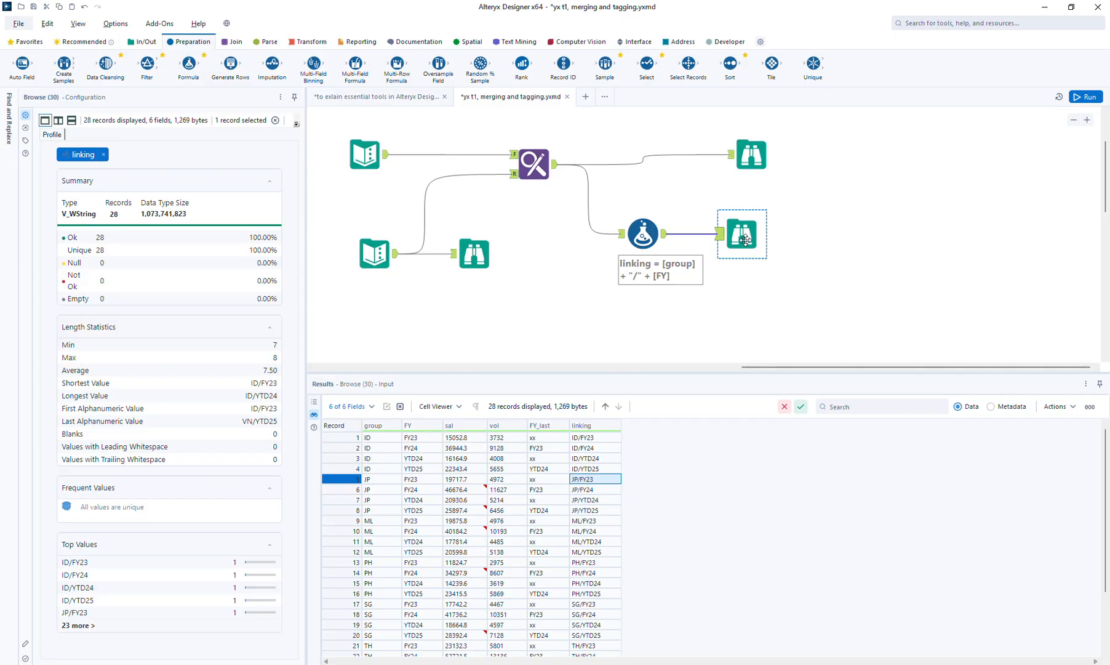
Insert a Select tool between the linking formula and its Browse, renaming sal to sal_last and vol to vol_last.
{"action": "left_click_drag", "start_coordinate": [745, 238], "coordinate": [794, 239]}
{"action": "left_click", "coordinate": [745, 159], "text": "ctrl"}
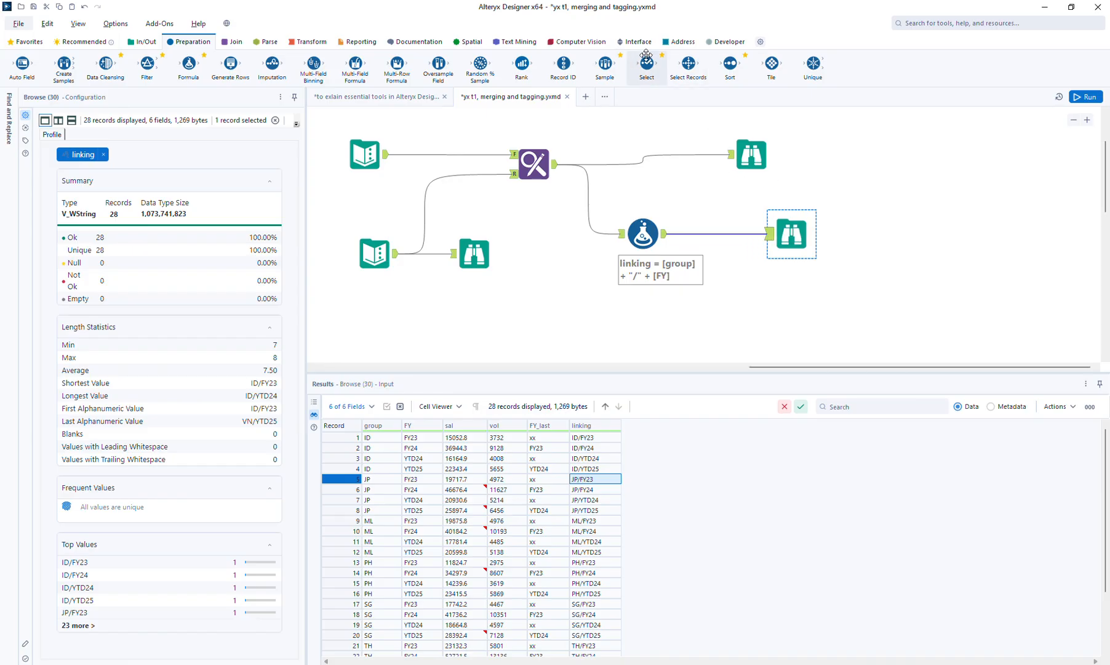
{"action": "left_click_drag", "start_coordinate": [646, 63], "coordinate": [723, 237]}
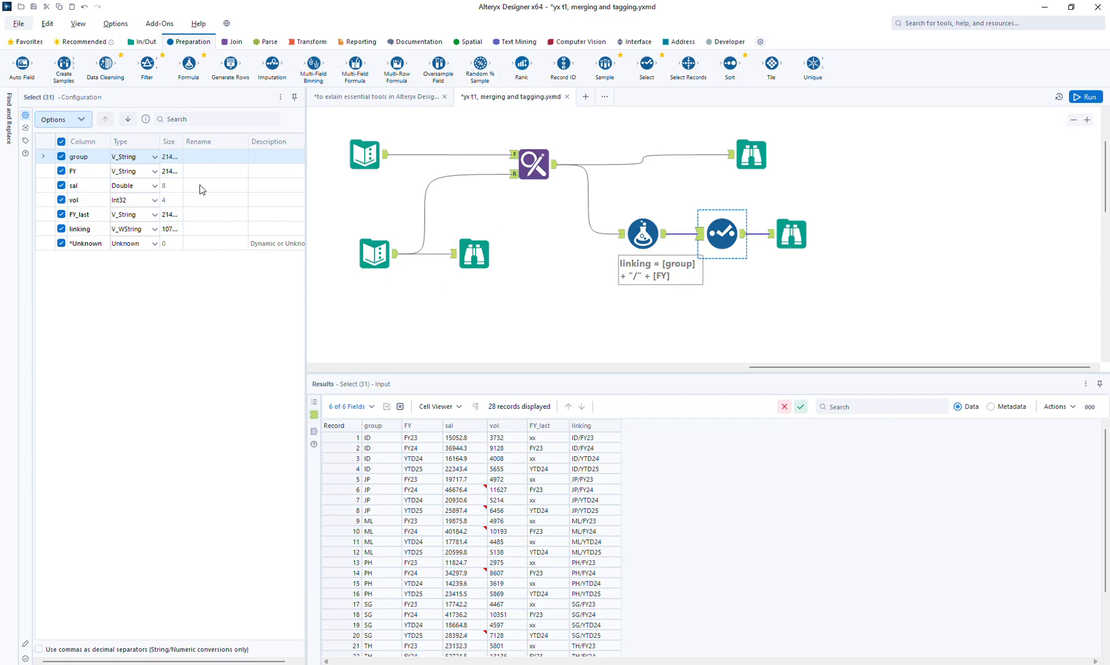
{"action": "left_click", "coordinate": [200, 185]}
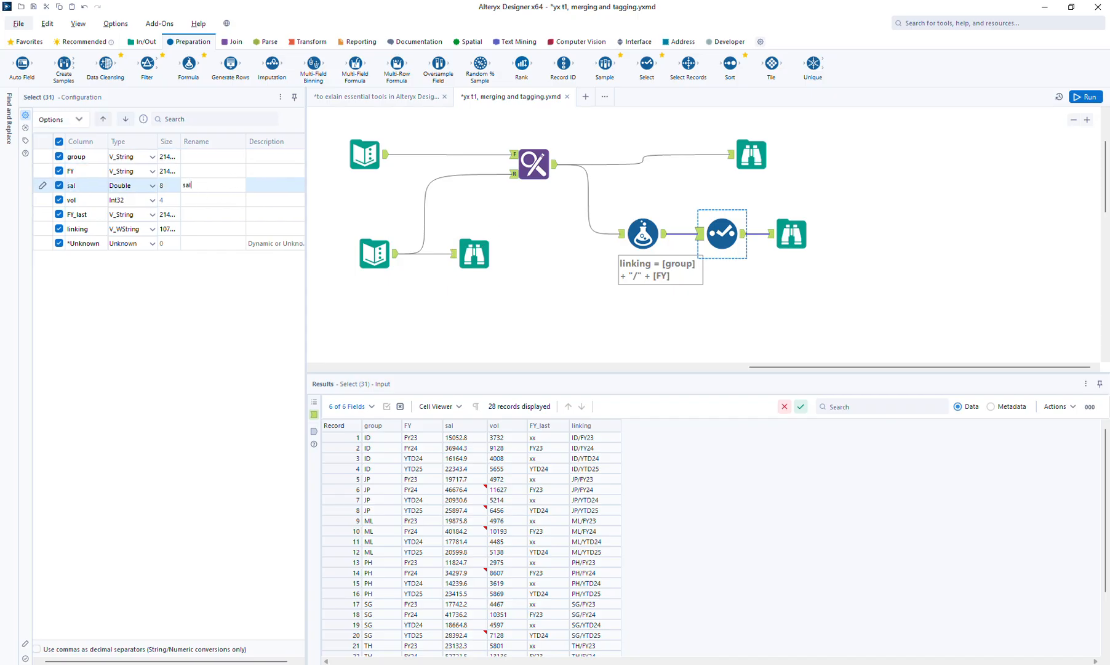
{"action": "key", "text": "Return"}
{"action": "type", "text": "vol_last"}
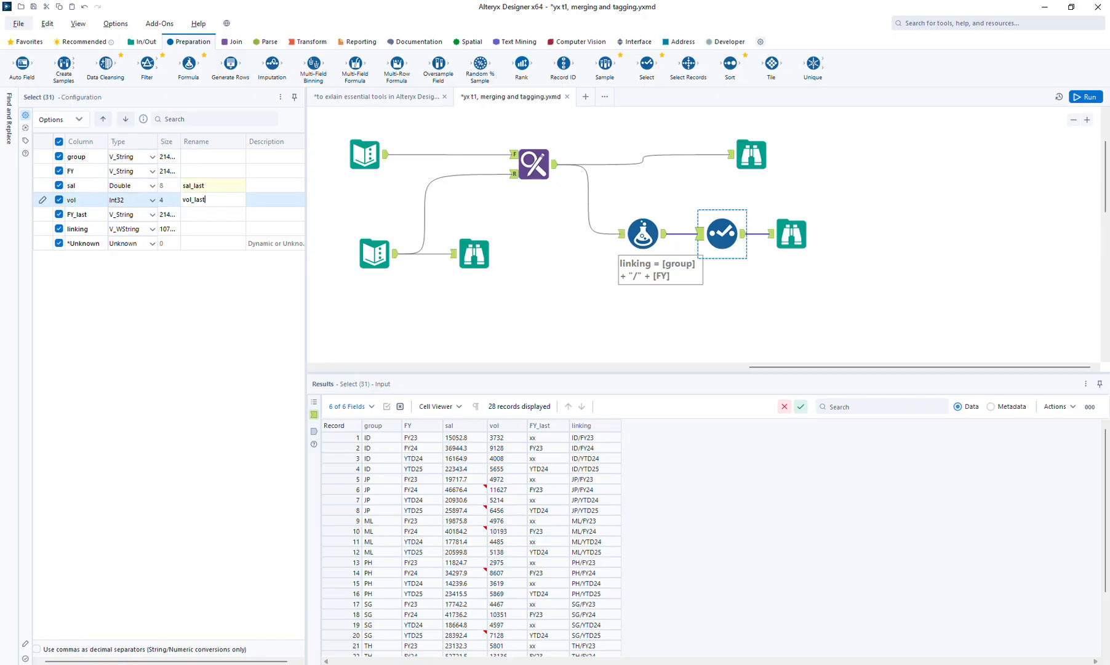
{"action": "key", "text": "Return"}
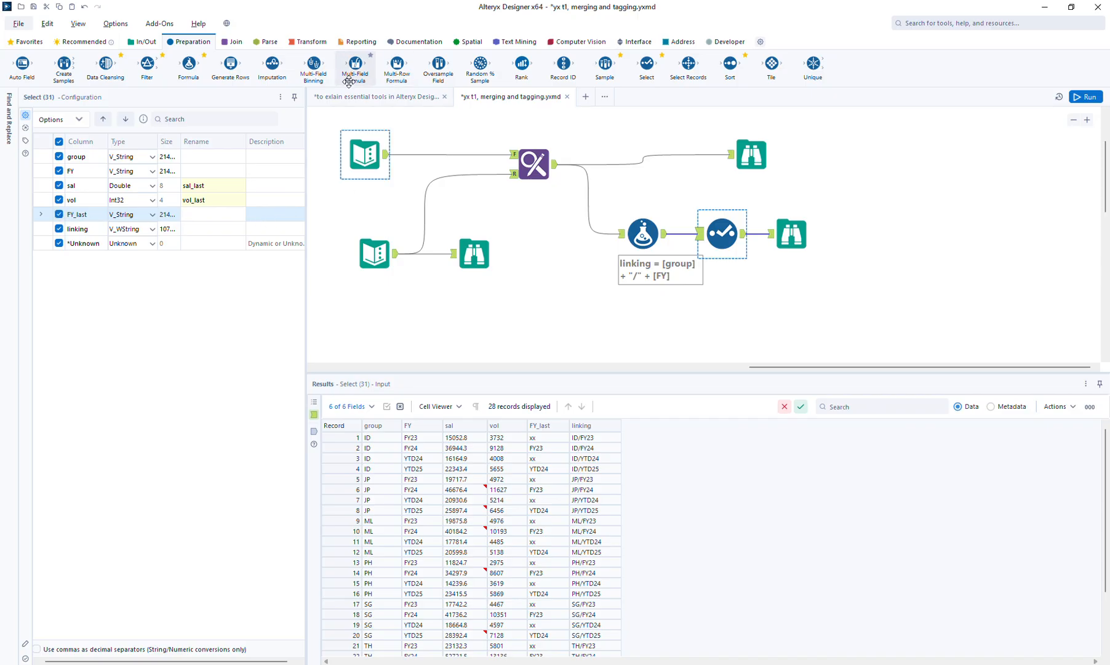
Insert a Formula tool between the sales data input and Find Replace, adding column asp as [sal]/[vol] with data type Double.
{"action": "left_click_drag", "start_coordinate": [273, 84], "coordinate": [443, 151]}
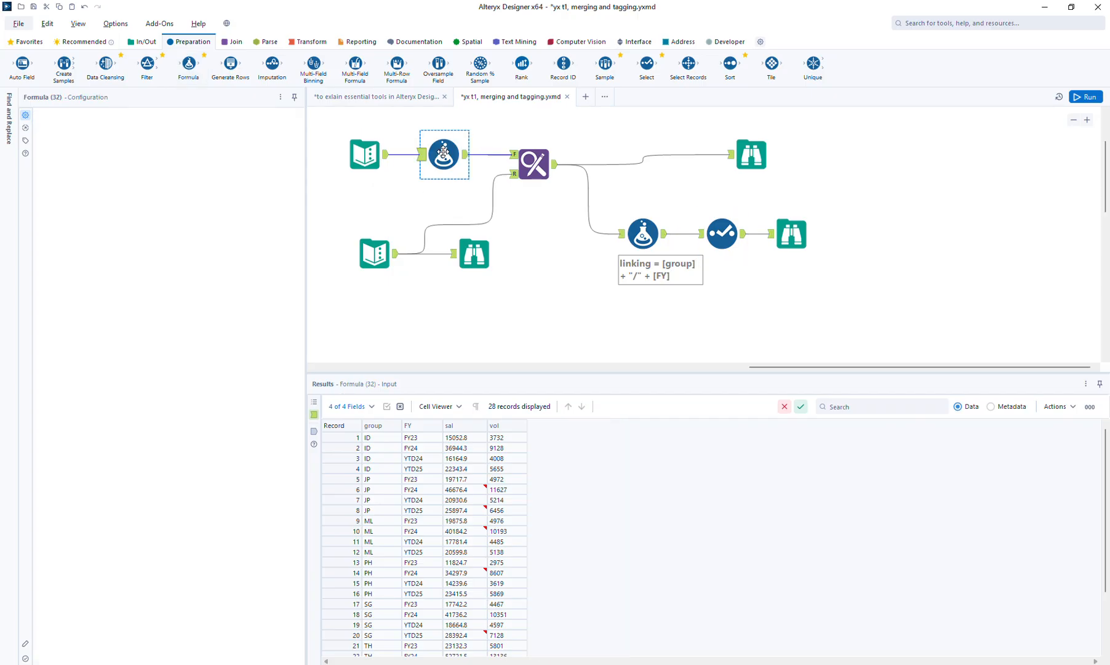
{"action": "left_click", "coordinate": [97, 126]}
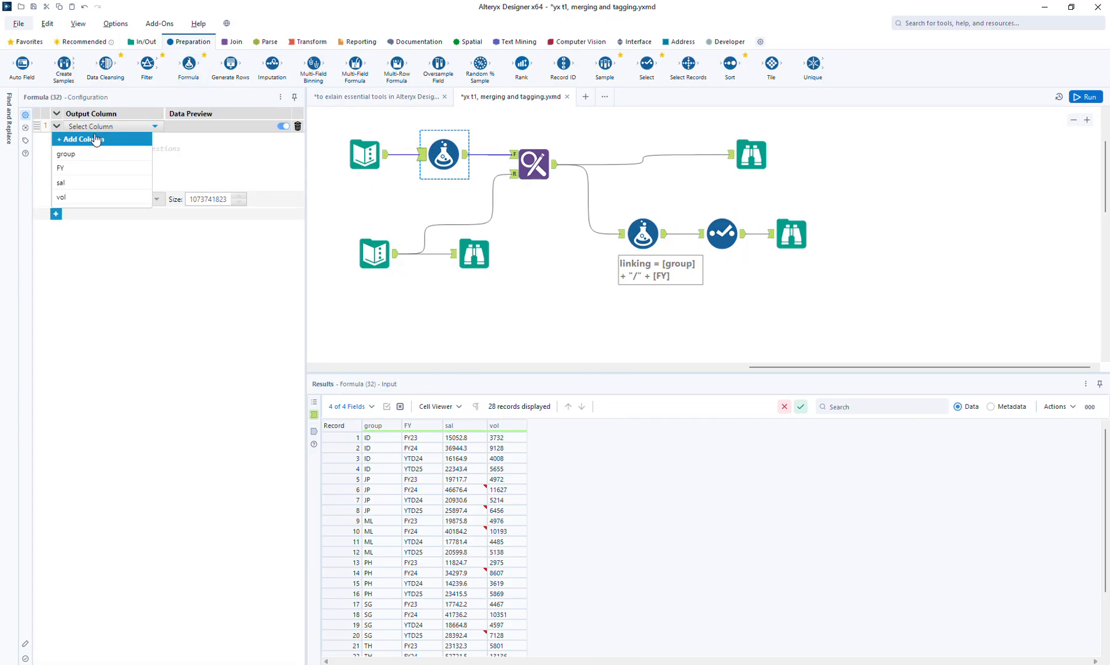
{"action": "left_click", "coordinate": [95, 138]}
{"action": "type", "text": "asp"}
{"action": "key", "text": "Return"}
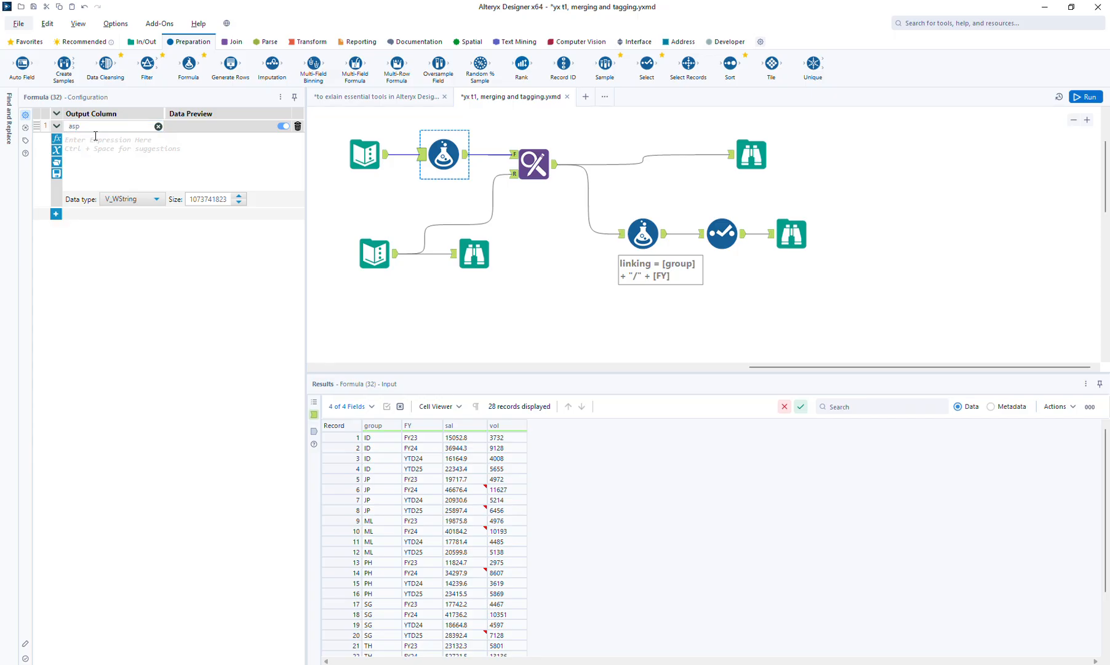
{"action": "type", "text": "[s"}
{"action": "key", "text": "Return"}
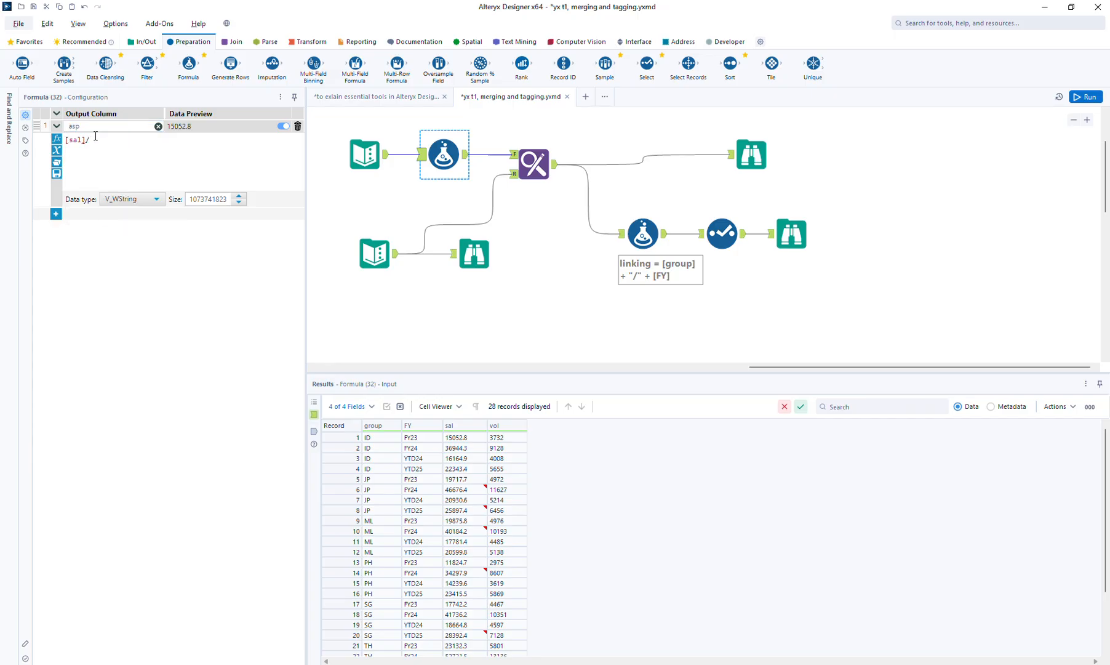
{"action": "type", "text": "/[vol]"}
{"action": "left_click", "coordinate": [126, 198]}
{"action": "left_click", "coordinate": [126, 253]}
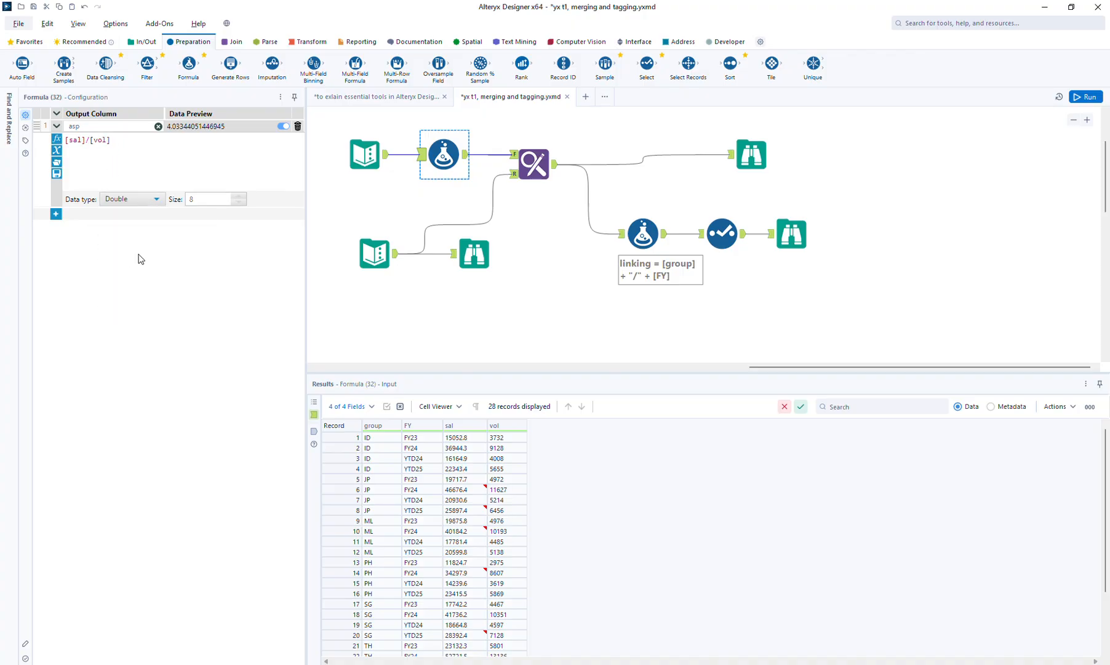
Rename the asp field to asp_last in the Select tool.
{"action": "left_click", "coordinate": [721, 234]}
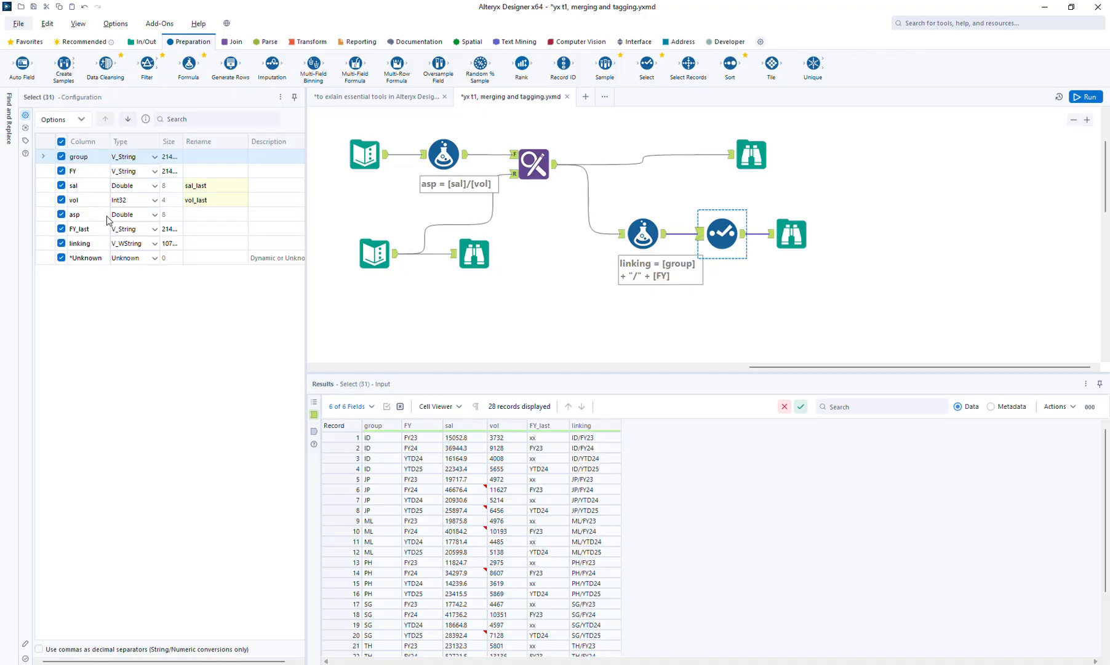
{"action": "left_click", "coordinate": [205, 214]}
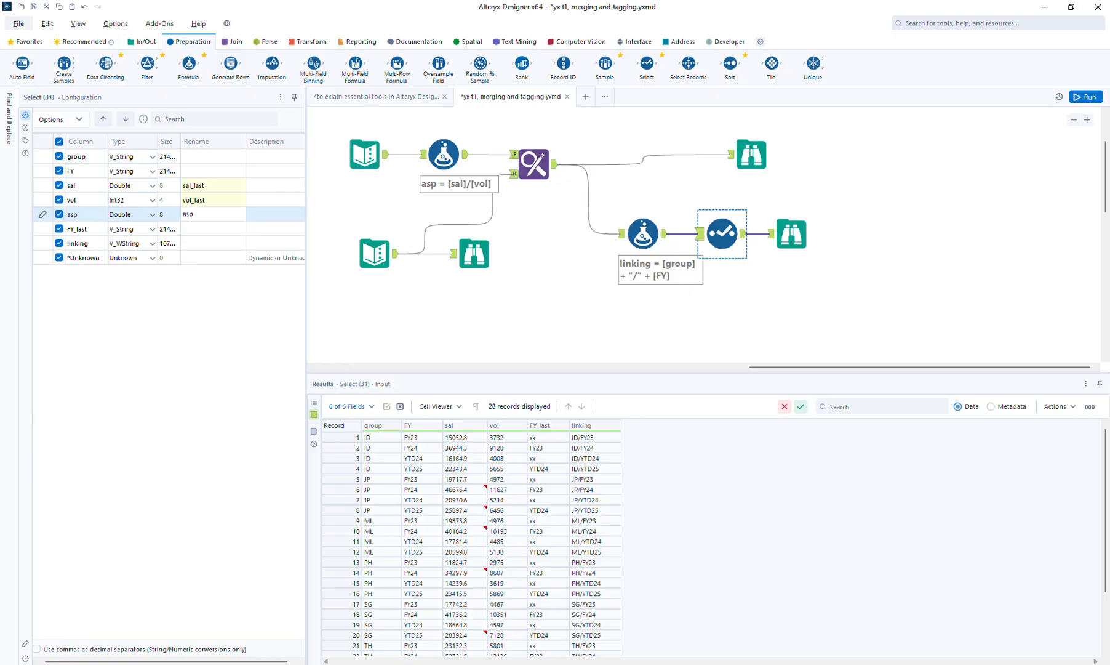
{"action": "type", "text": "asp_last"}
Exclude the FY_last, FY and group fields from the Select tool's output.
{"action": "left_click", "coordinate": [63, 230]}
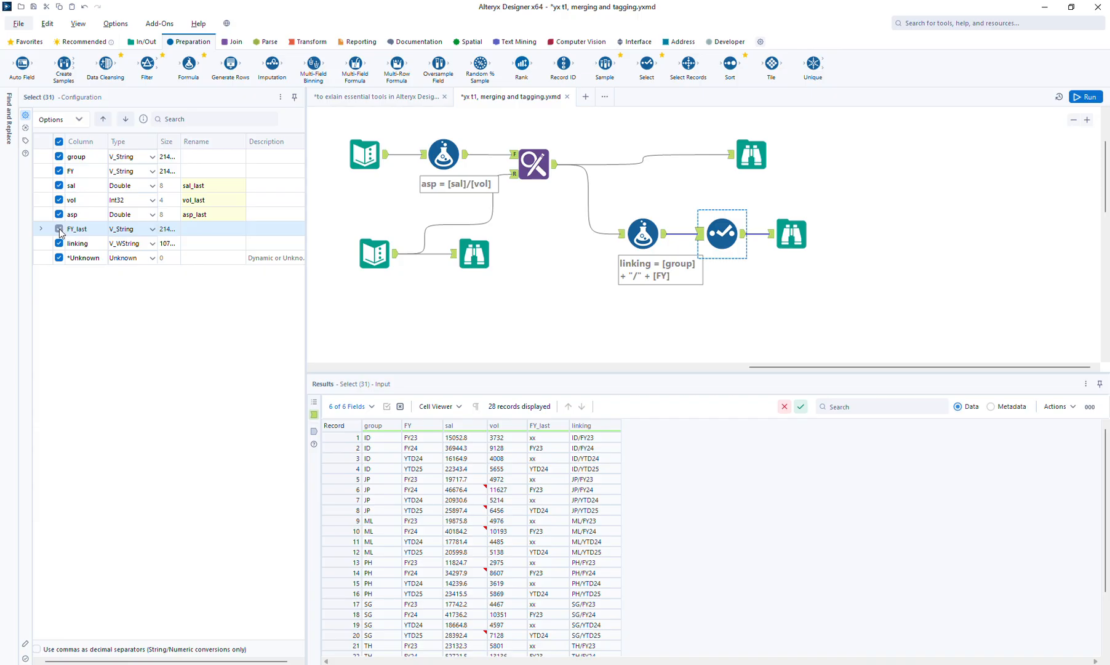
{"action": "left_click", "coordinate": [59, 230]}
{"action": "left_click", "coordinate": [59, 171]}
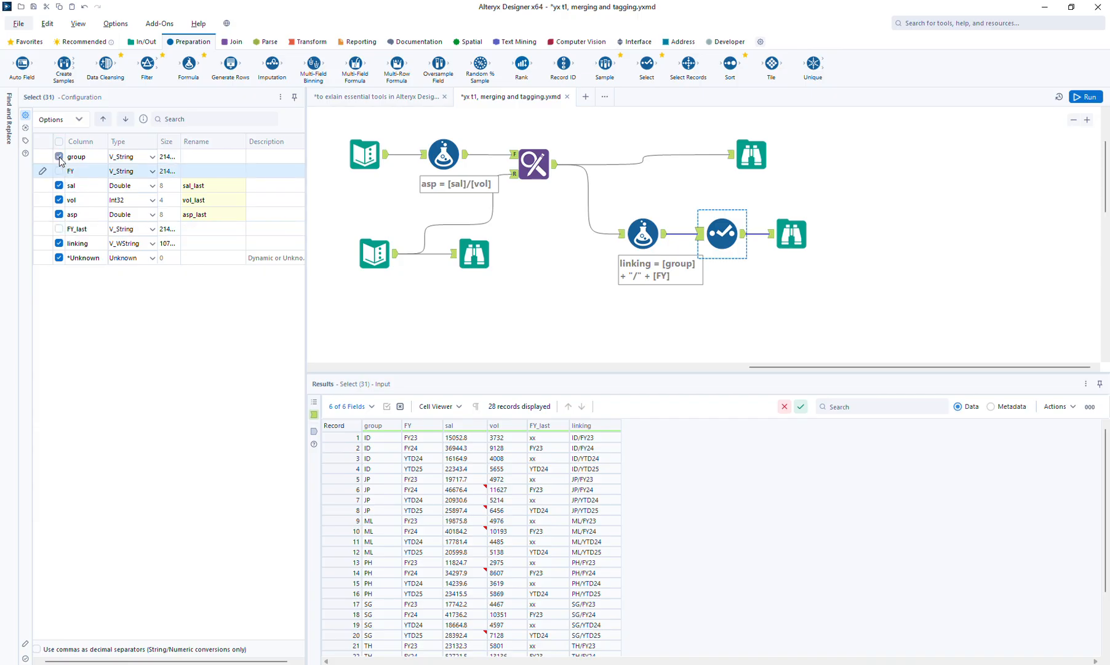
{"action": "left_click", "coordinate": [59, 156]}
{"action": "left_click", "coordinate": [90, 245]}
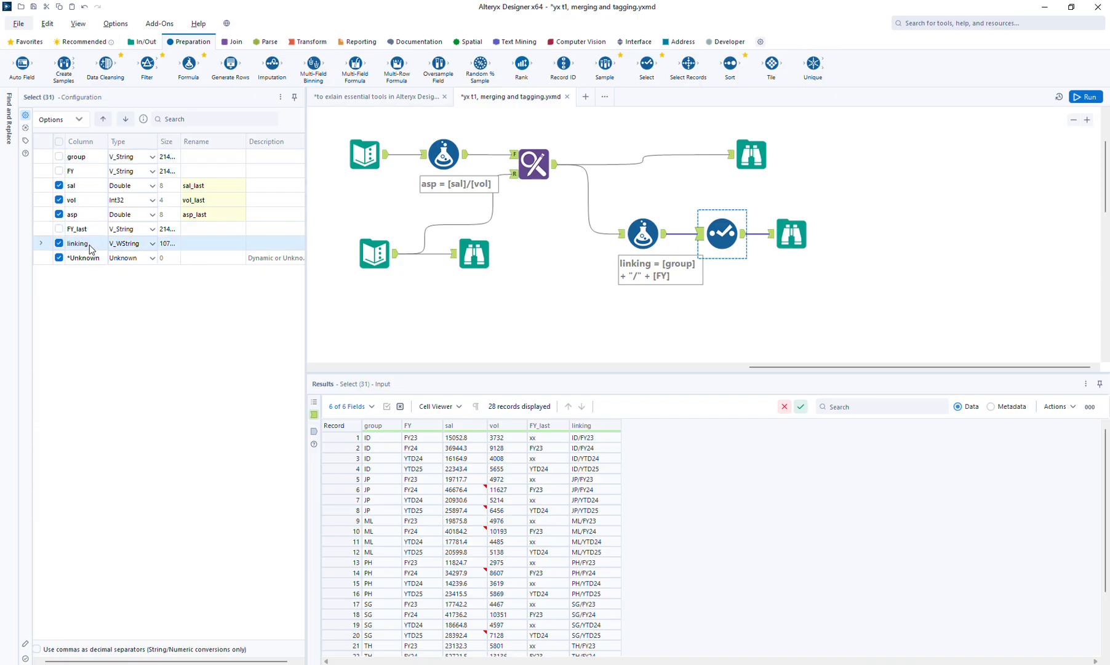
Move the linking field to the head of the Select tool's field order, and run the workflow to check its Browse output.
{"action": "left_click", "coordinate": [103, 119]}
{"action": "left_click", "coordinate": [102, 119]}
{"action": "left_click", "coordinate": [103, 118]}
{"action": "left_click", "coordinate": [103, 118]}
{"action": "left_click", "coordinate": [102, 119]}
{"action": "left_click", "coordinate": [103, 119]}
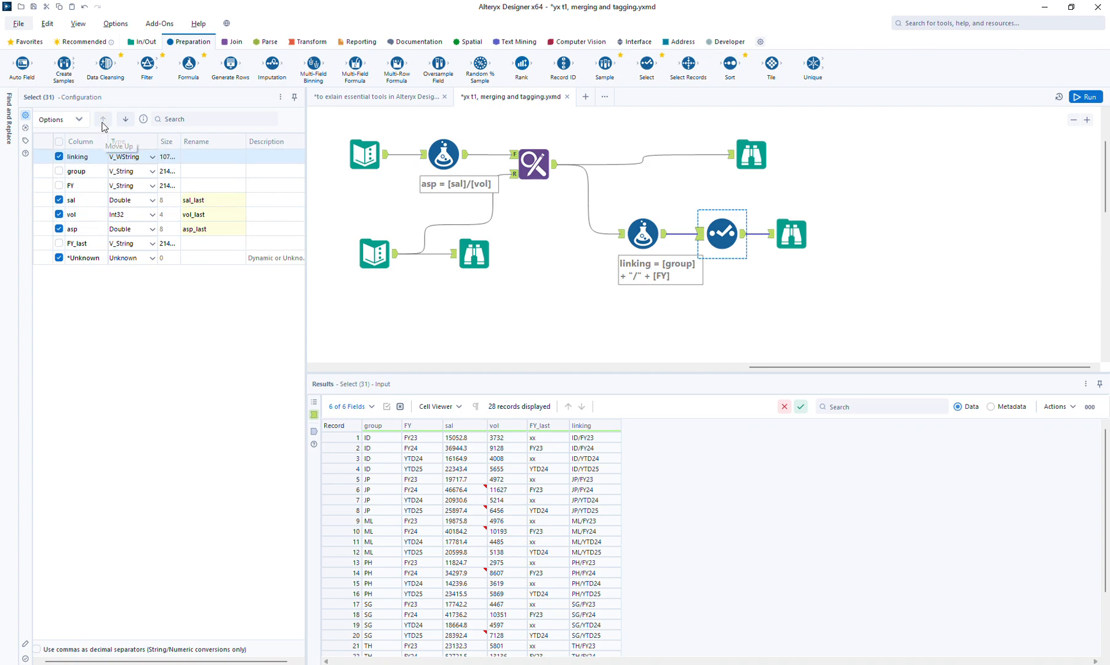
{"action": "left_click", "coordinate": [1090, 100]}
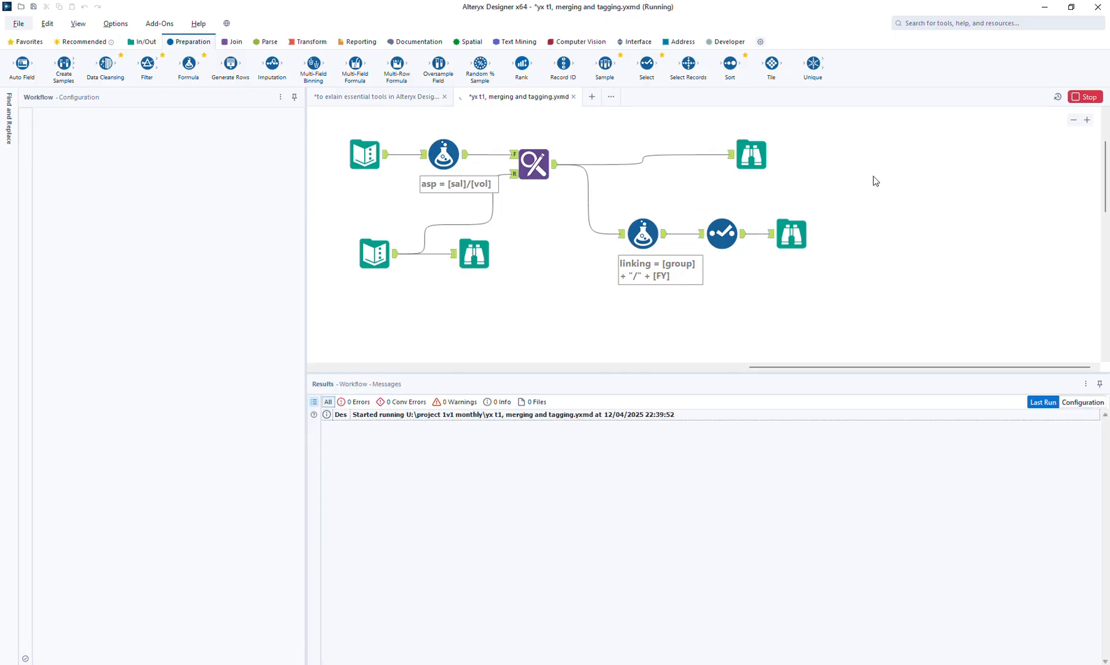
{"action": "left_click", "coordinate": [792, 228]}
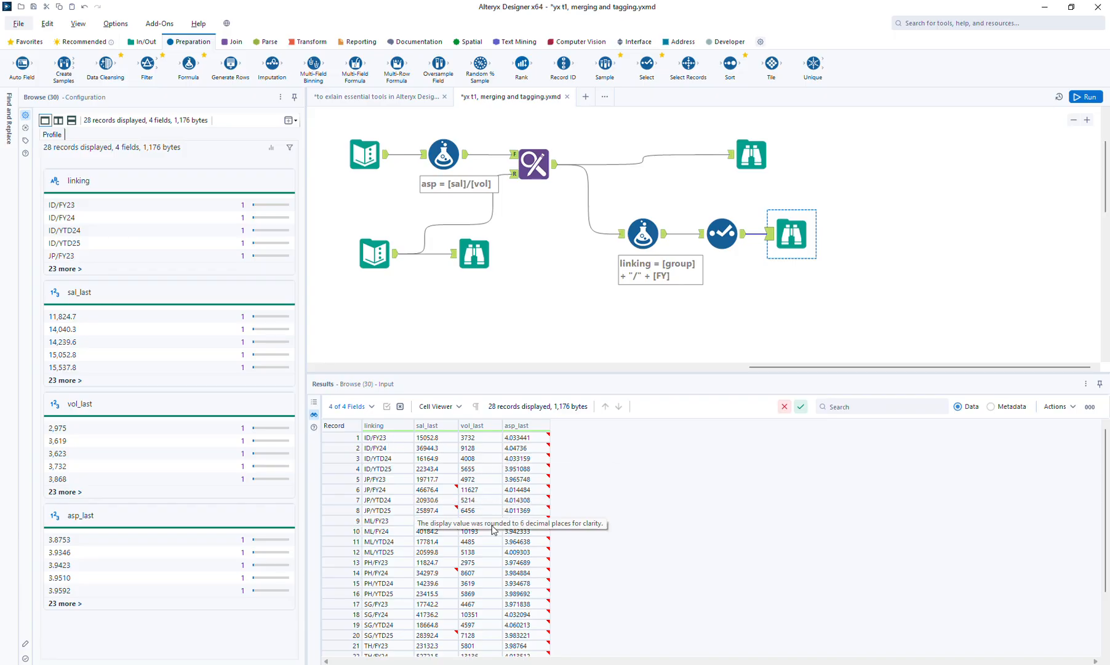
Insert a Formula tool between Find Replace and the upper Browse, adding column linking as [group] + "/" + [FY_last].
{"action": "left_click_drag", "start_coordinate": [745, 149], "coordinate": [881, 154]}
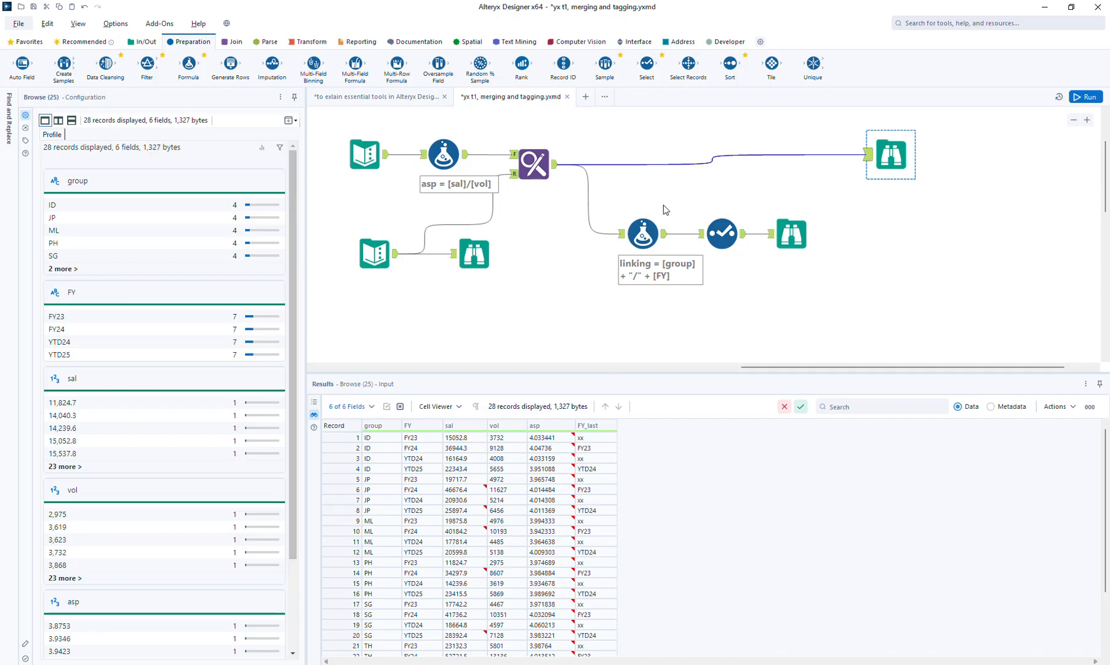
{"action": "left_click_drag", "start_coordinate": [189, 63], "coordinate": [643, 164]}
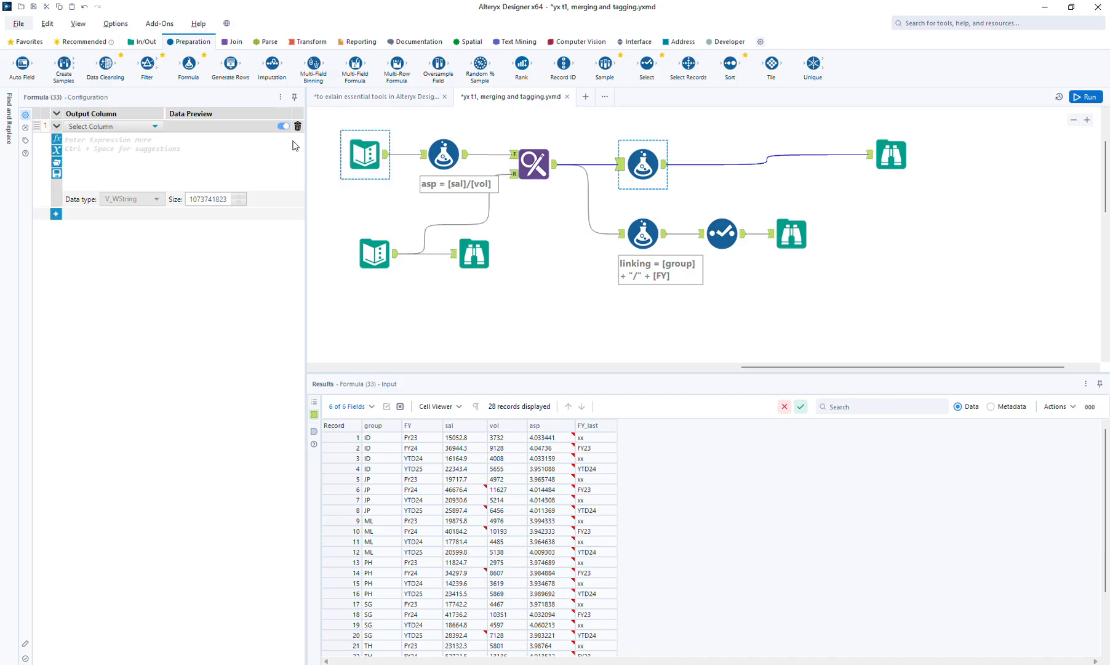
{"action": "left_click", "coordinate": [115, 126]}
{"action": "left_click", "coordinate": [109, 138]}
{"action": "type", "text": "linking"}
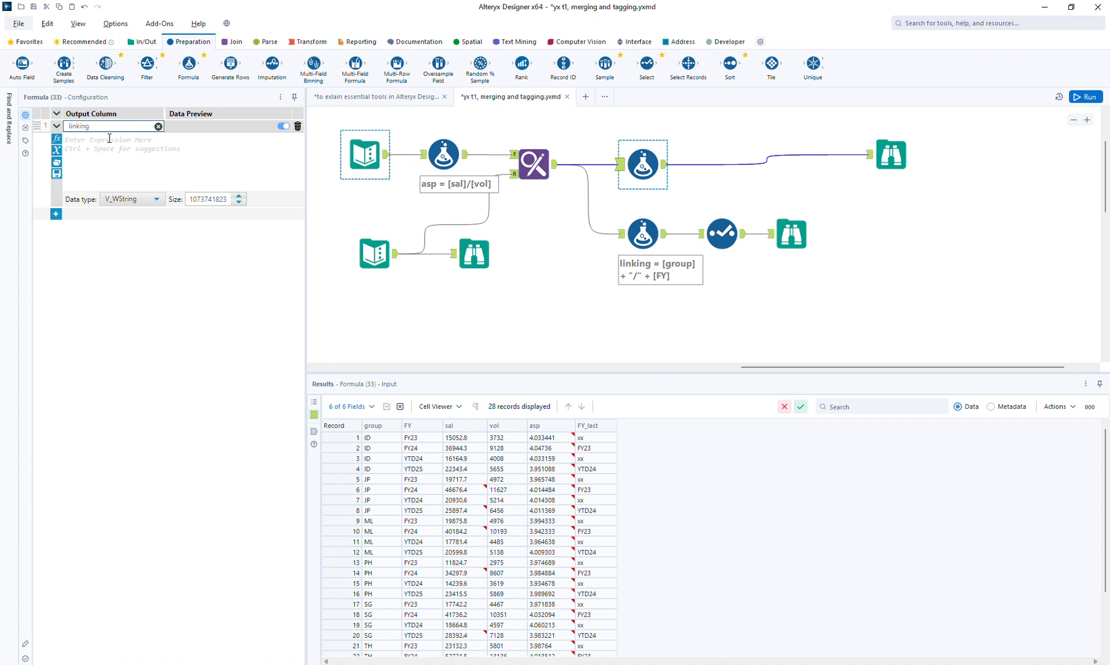
{"action": "left_click", "coordinate": [109, 139]}
{"action": "type", "text": "["}
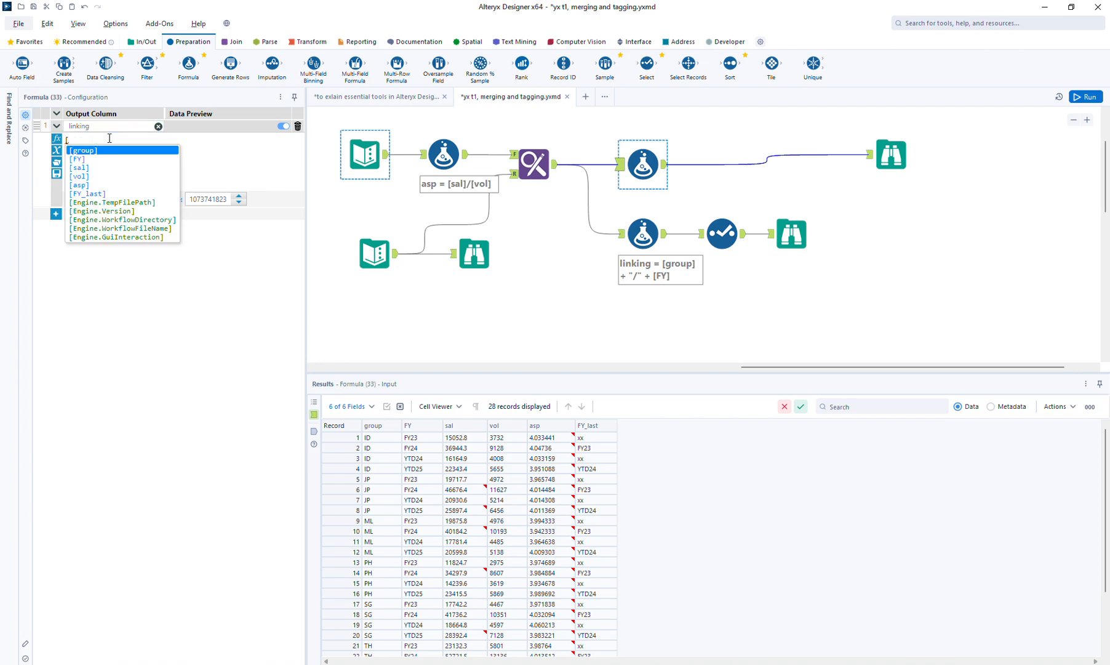
{"action": "key", "text": "Return"}
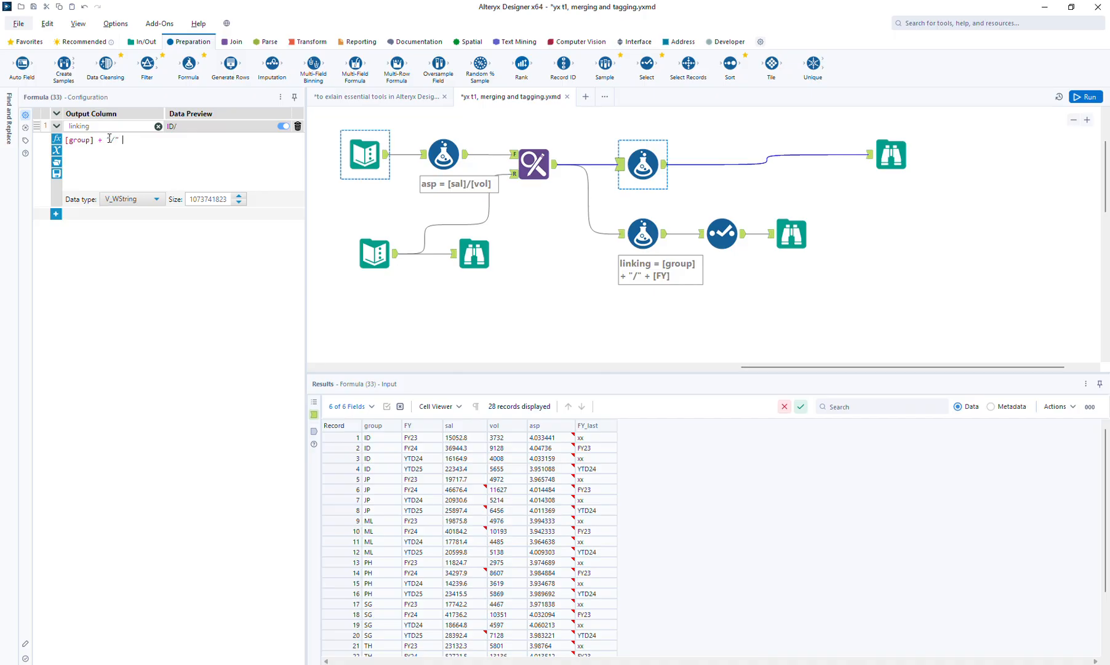
{"action": "type", "text": "+ \"/\" + [f"}
{"action": "key", "text": "Down"}
{"action": "key", "text": "Return"}
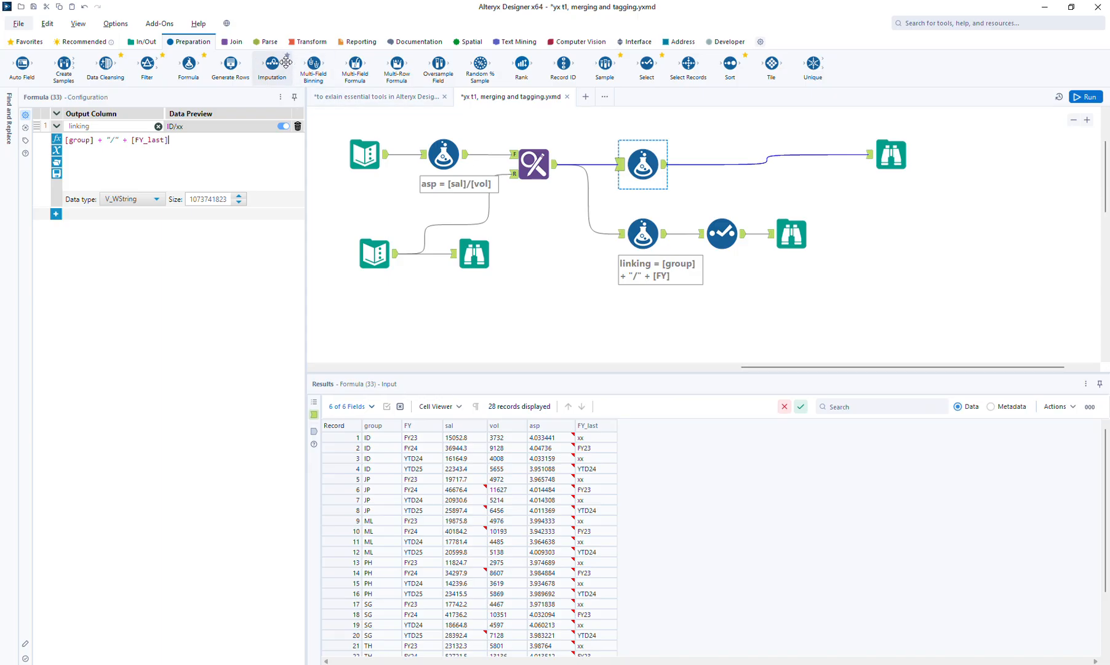
Insert a Find Replace tool after the FY_last linking formula and connect the Select tool's output to its R input.
{"action": "left_click", "coordinate": [236, 41]}
{"action": "left_click_drag", "start_coordinate": [64, 64], "coordinate": [778, 169]}
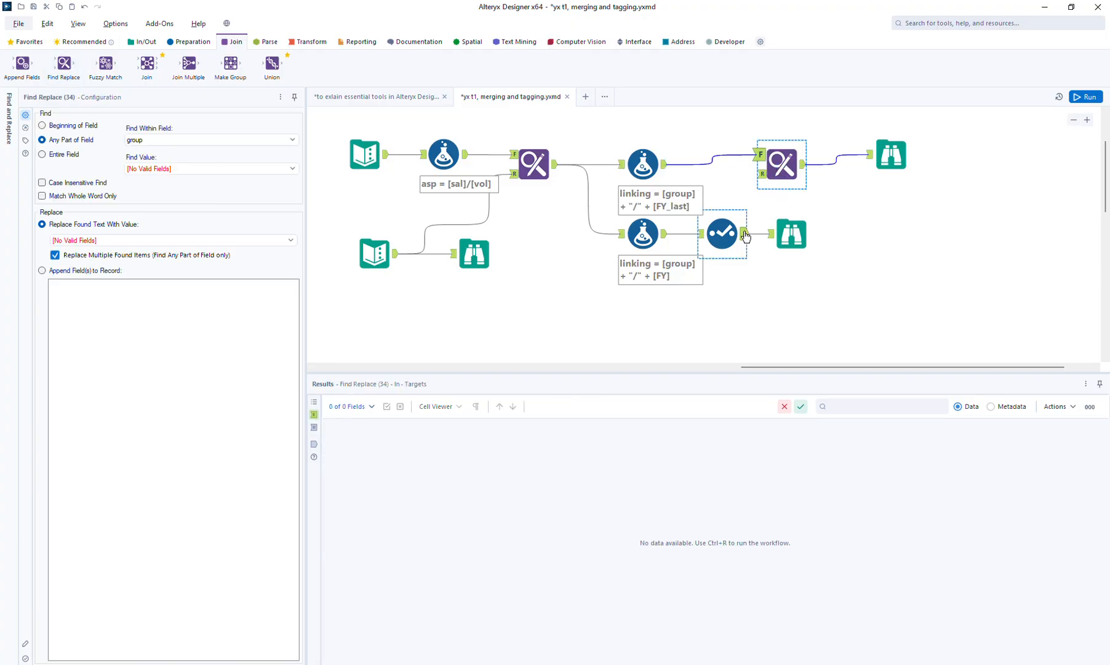
{"action": "left_click_drag", "start_coordinate": [762, 184], "coordinate": [745, 234]}
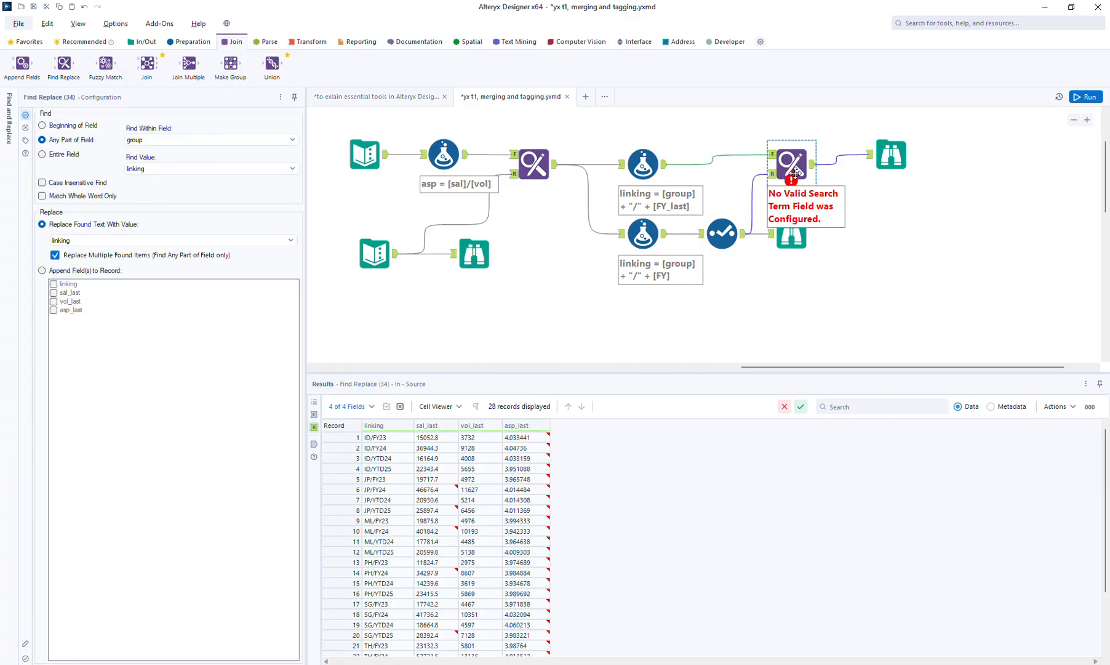
Configure the new Find Replace to match linking on Entire Field and append sal_last, vol_last and asp_last, and run the workflow.
{"action": "left_click", "coordinate": [72, 156]}
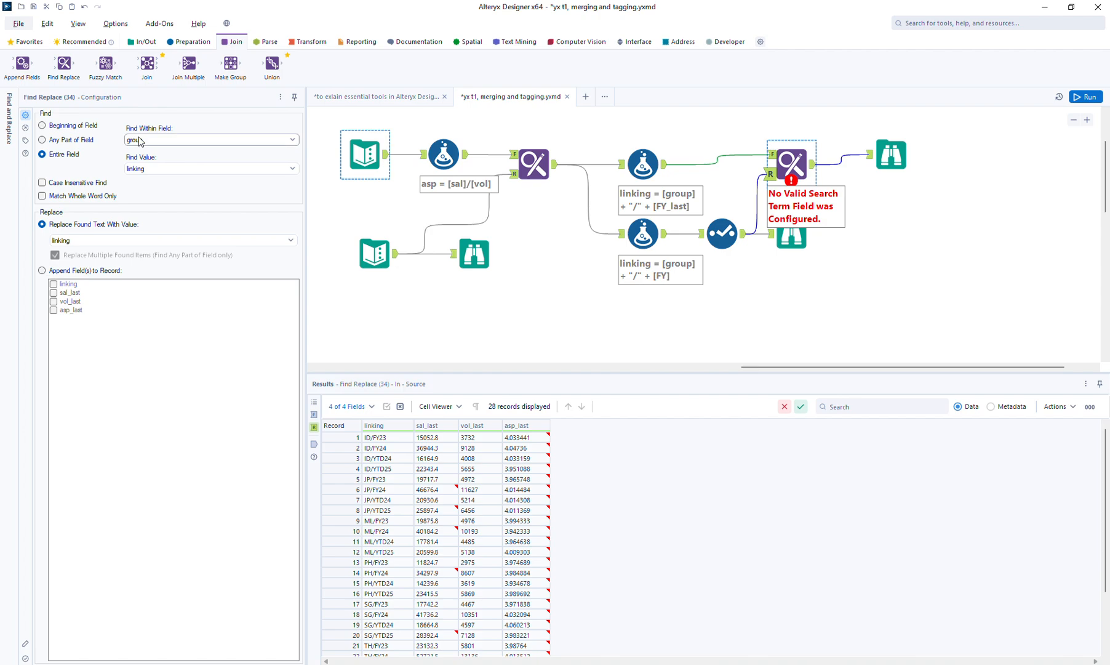
{"action": "left_click", "coordinate": [148, 140]}
{"action": "left_click", "coordinate": [140, 176]}
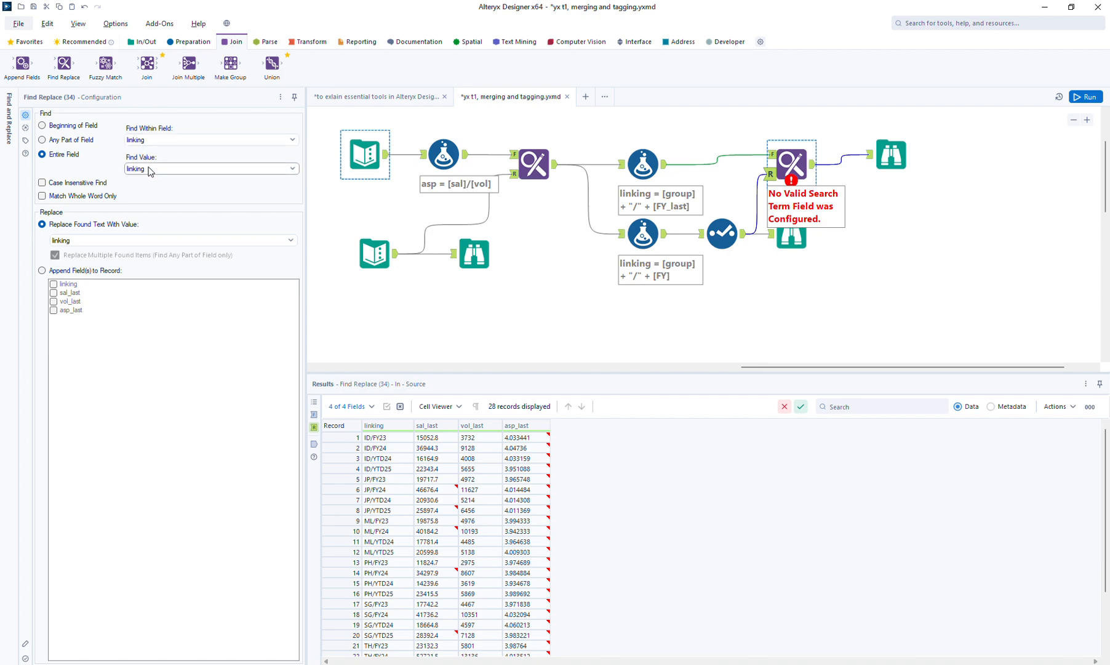
{"action": "left_click", "coordinate": [68, 271]}
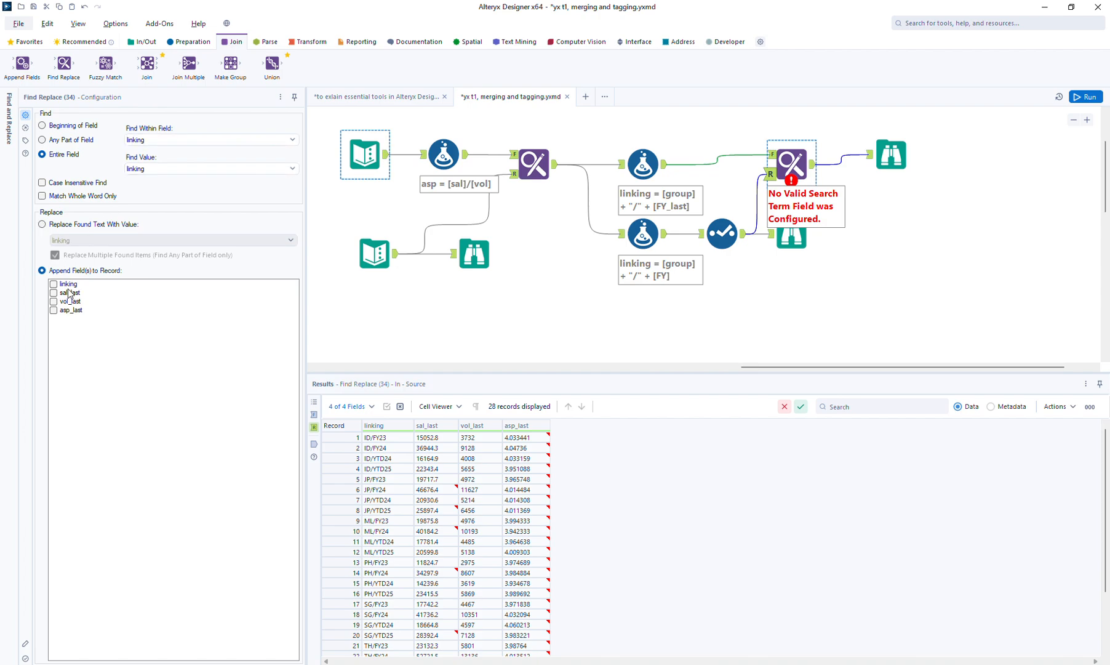
{"action": "left_click", "coordinate": [69, 293]}
{"action": "left_click", "coordinate": [70, 302]}
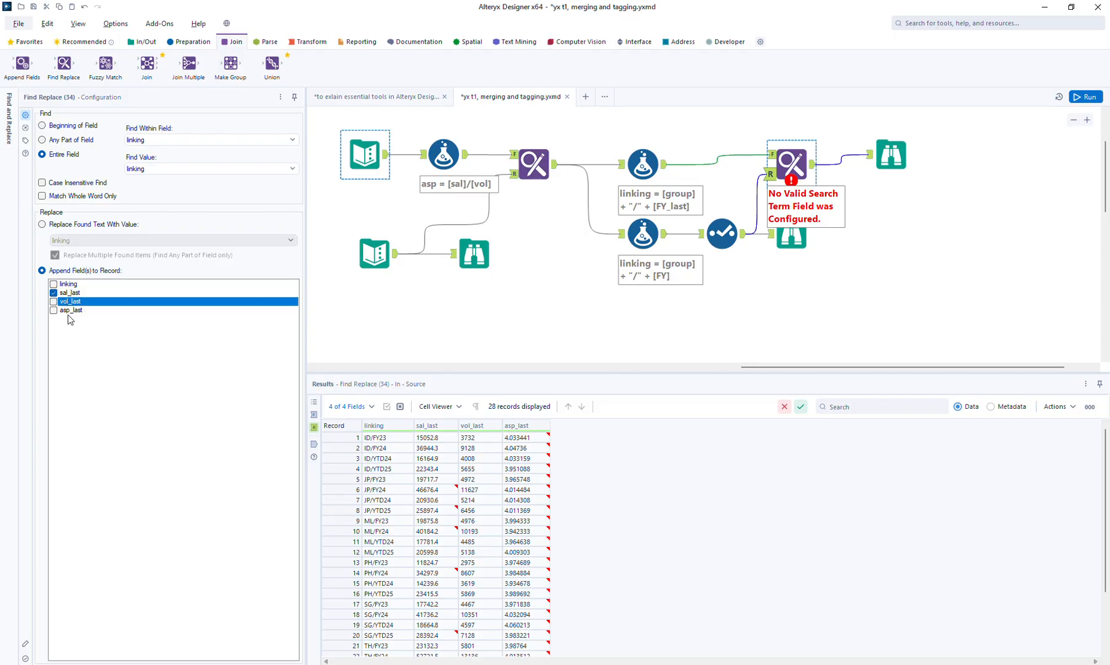
{"action": "left_click", "coordinate": [69, 311]}
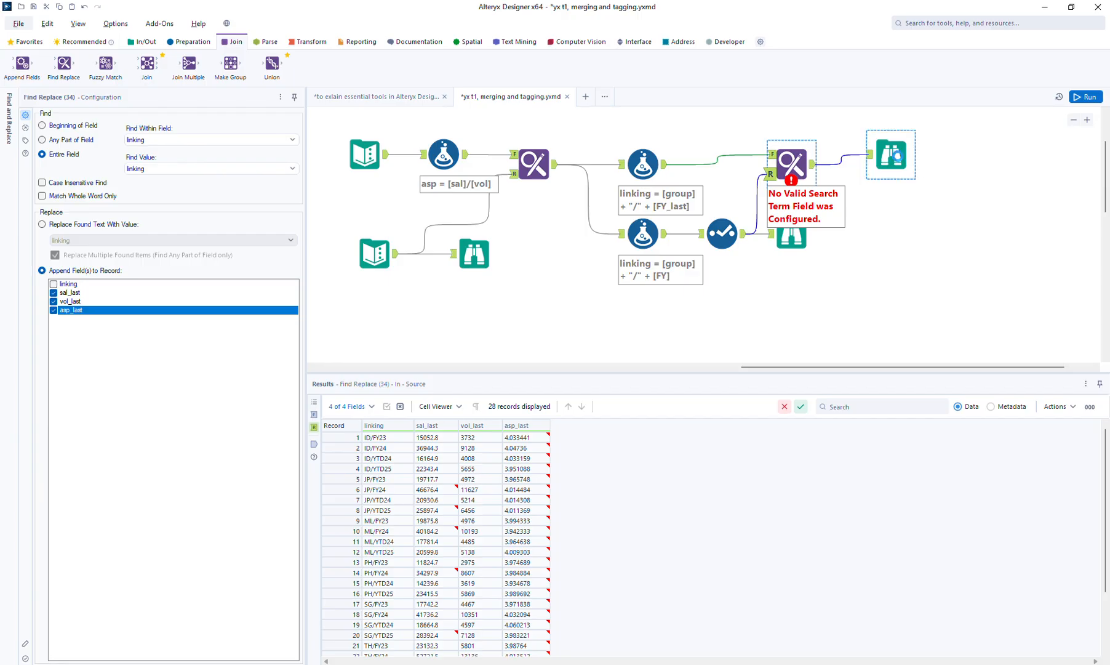
{"action": "left_click_drag", "start_coordinate": [891, 155], "coordinate": [951, 164]}
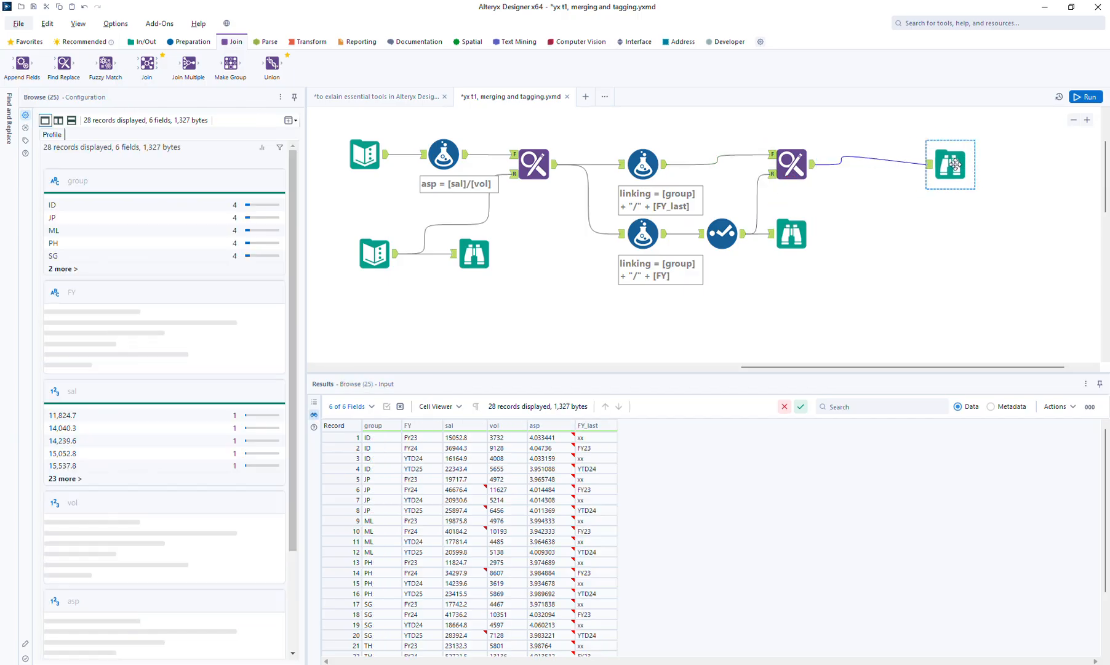
{"action": "left_click", "coordinate": [1087, 97]}
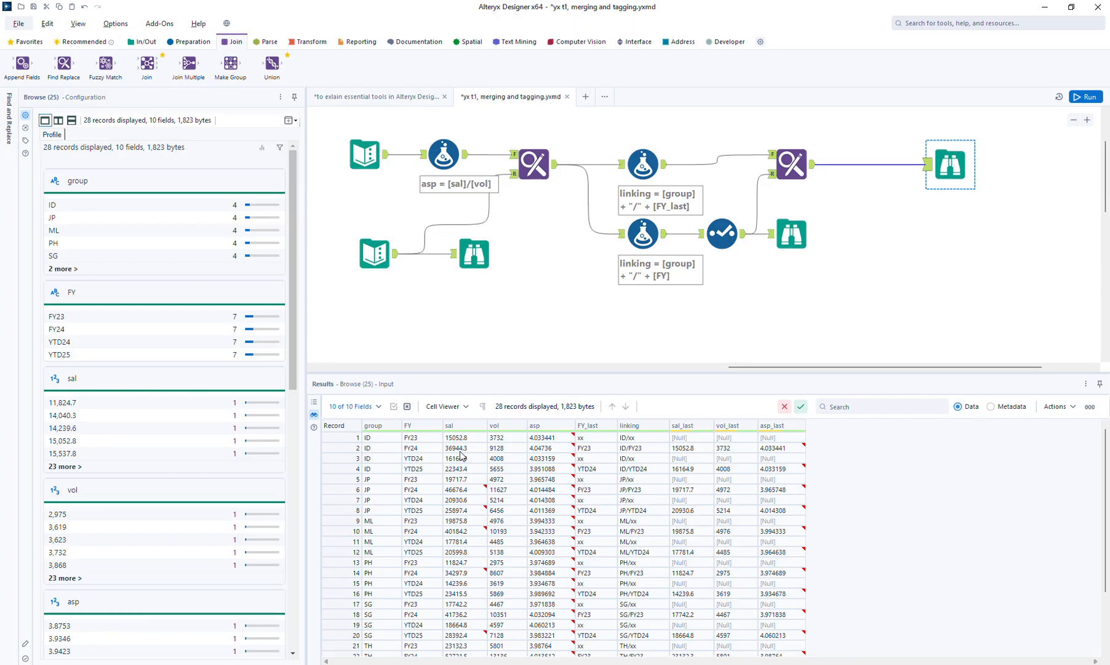
Compare the appended sal_last, vol_last and asp_last values with the matching prior-period records in the Browse results.
{"action": "mouse_move", "coordinate": [538, 452]}
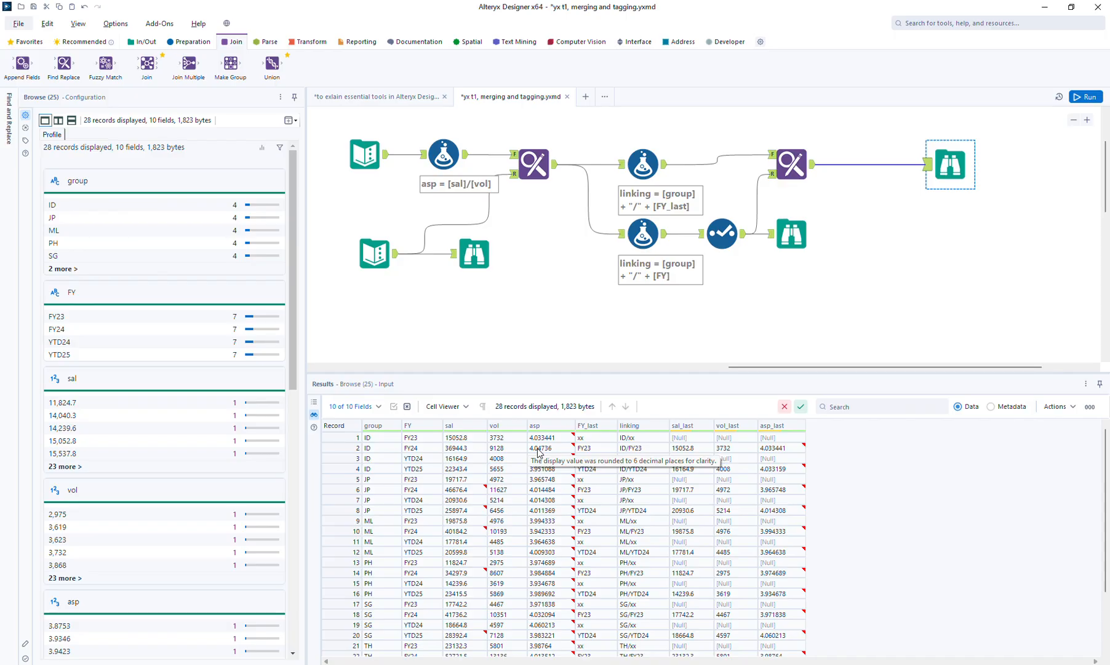
{"action": "left_click", "coordinate": [691, 450]}
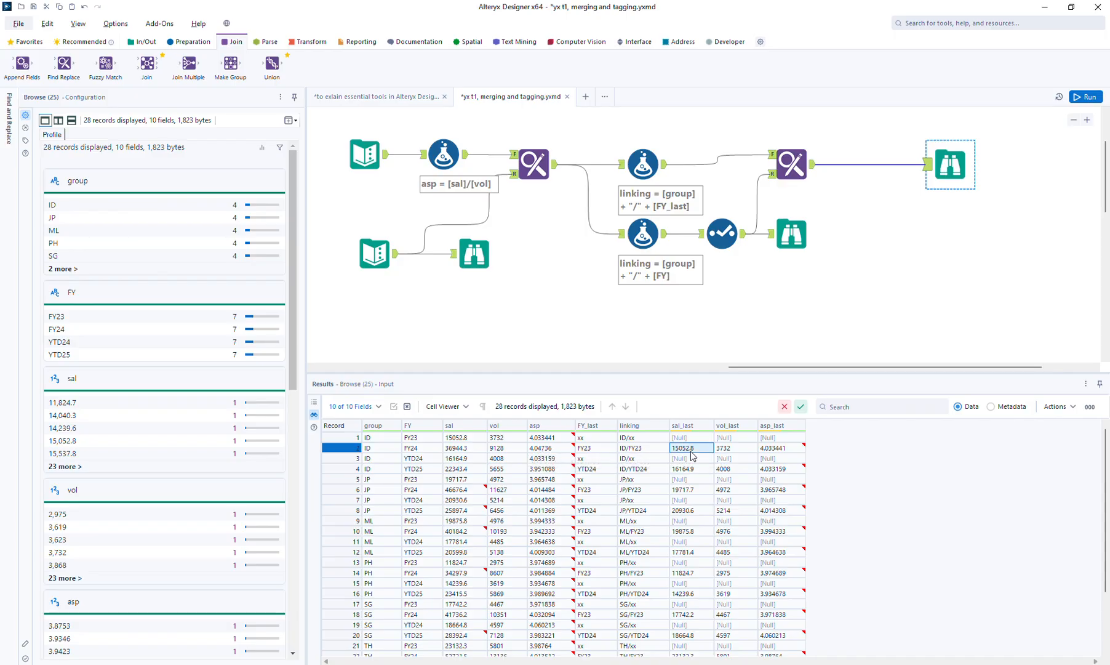
{"action": "left_click", "coordinate": [771, 447], "text": "shift"}
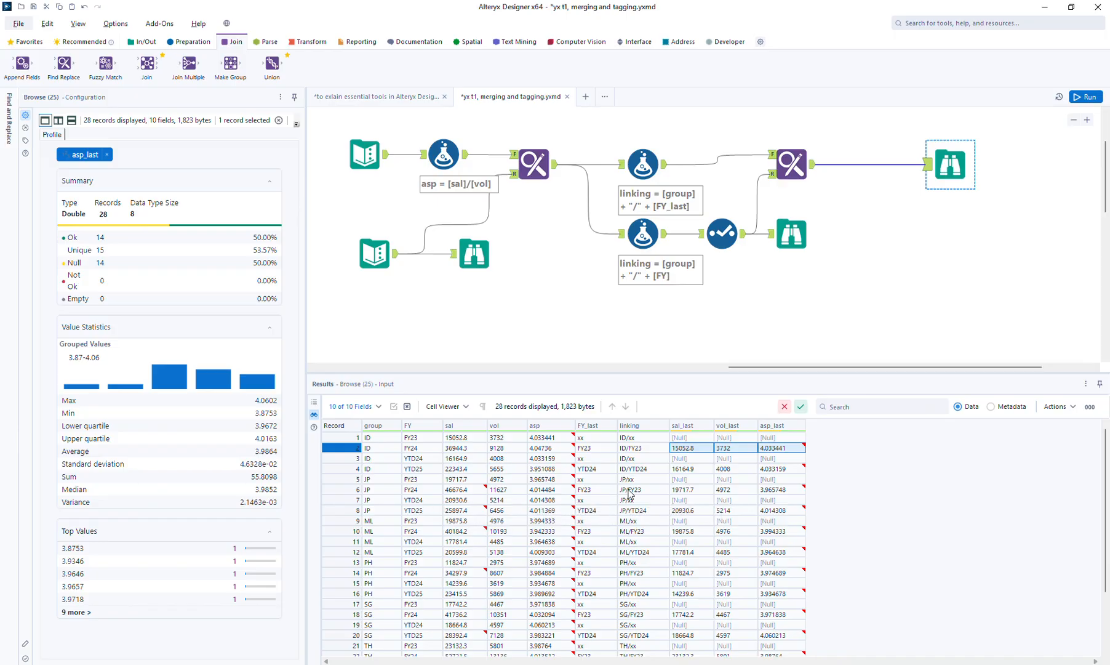
{"action": "left_click", "coordinate": [627, 490]}
{"action": "left_click", "coordinate": [626, 511]}
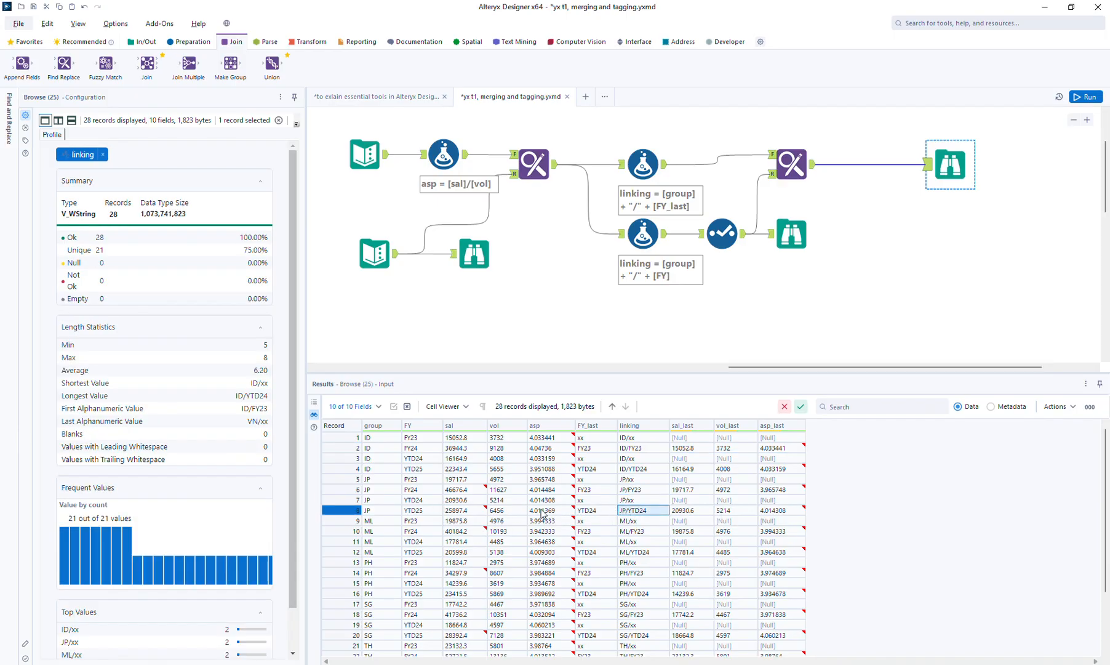
{"action": "left_click_drag", "start_coordinate": [410, 514], "coordinate": [513, 515]}
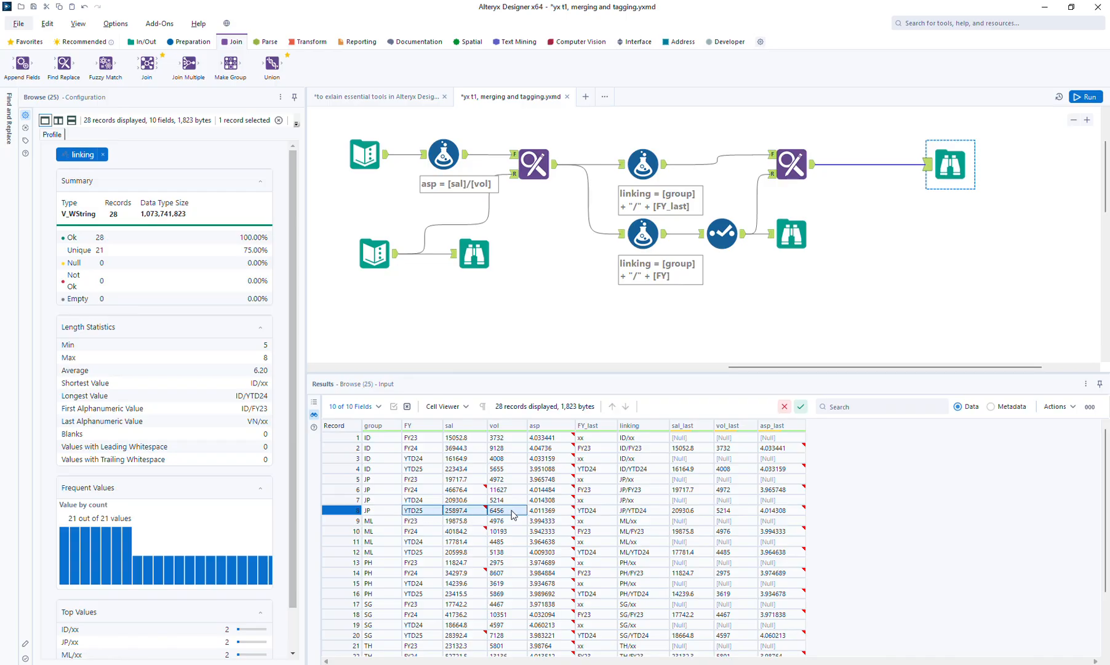
{"action": "left_click_drag", "start_coordinate": [677, 513], "coordinate": [769, 519]}
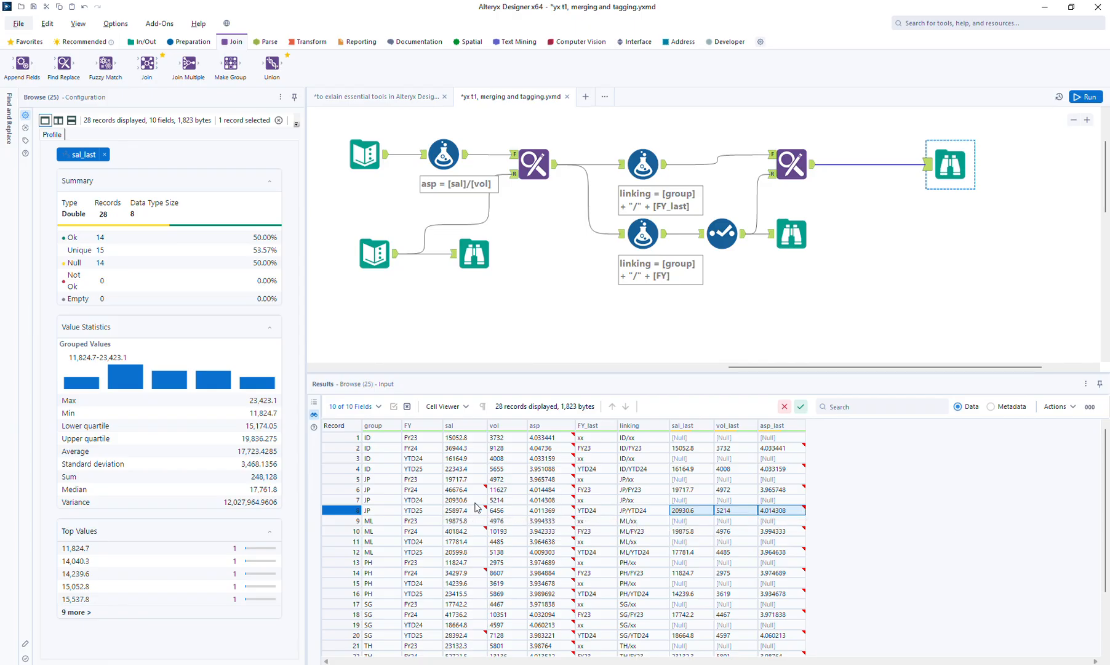
{"action": "left_click_drag", "start_coordinate": [475, 503], "coordinate": [535, 508]}
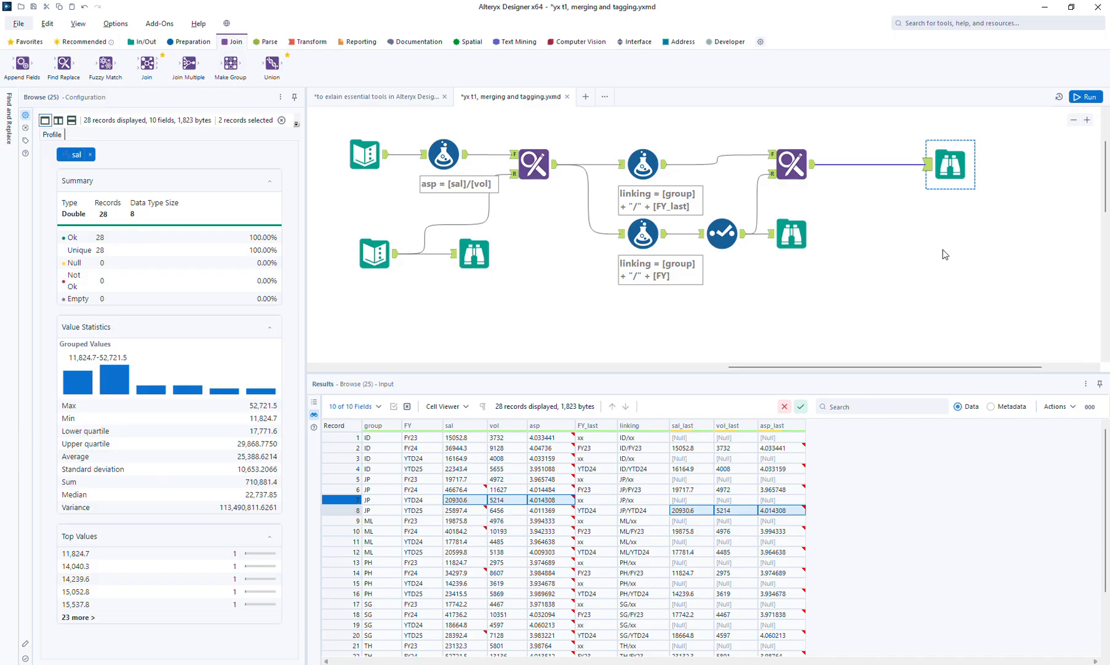
Insert a Formula tool between the second Find Replace and the final Browse, adding an output column named sal_YOY.
{"action": "left_click", "coordinate": [1074, 120]}
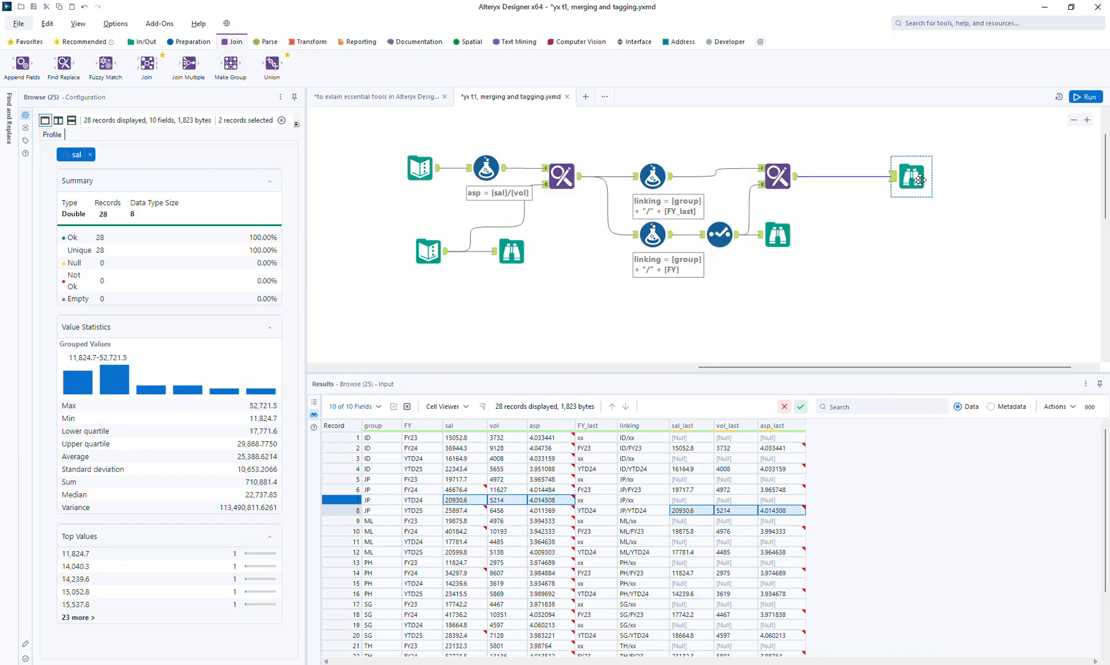
{"action": "left_click_drag", "start_coordinate": [920, 179], "coordinate": [961, 179]}
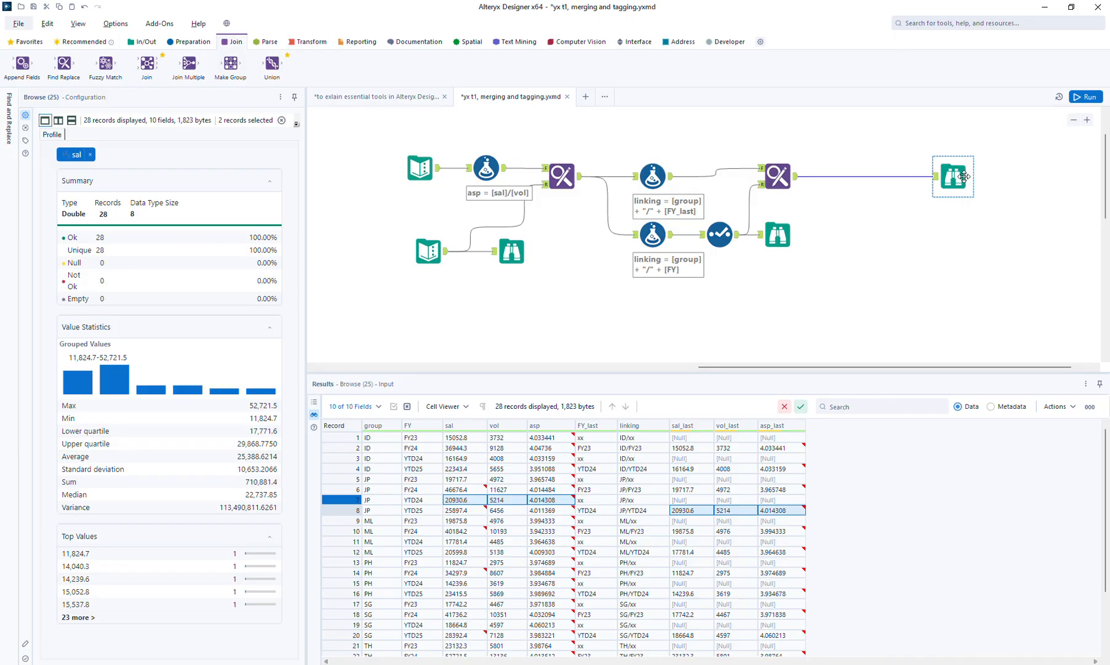
{"action": "left_click", "coordinate": [192, 45]}
{"action": "left_click_drag", "start_coordinate": [188, 63], "coordinate": [868, 177]}
{"action": "left_click", "coordinate": [135, 127]}
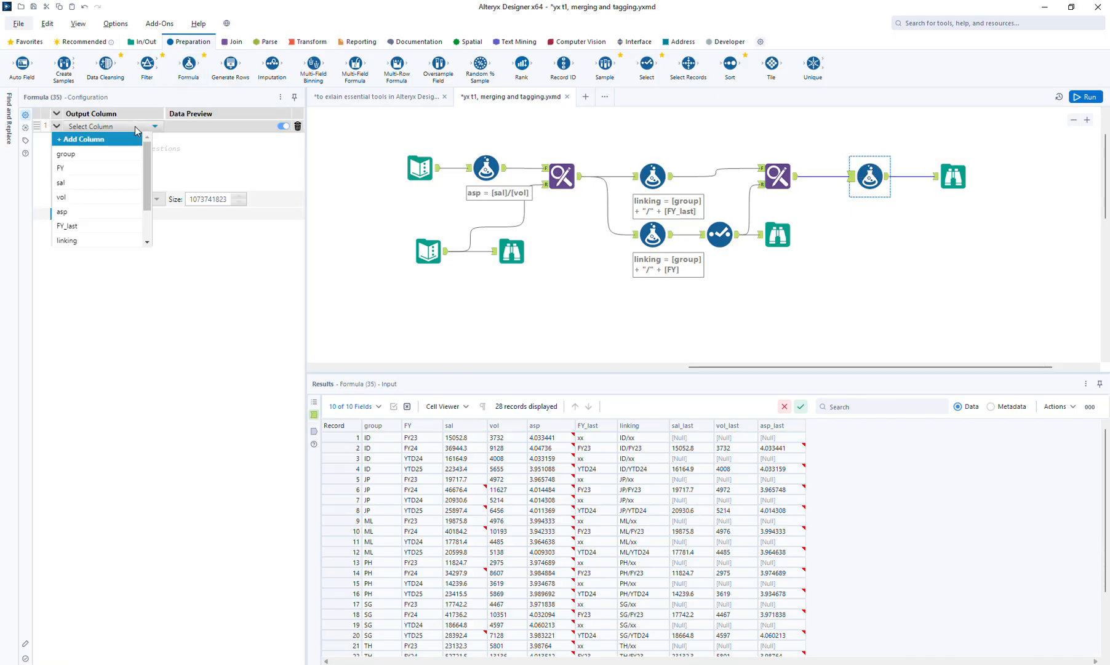
{"action": "left_click", "coordinate": [133, 138]}
{"action": "type", "text": "sal_YOY"}
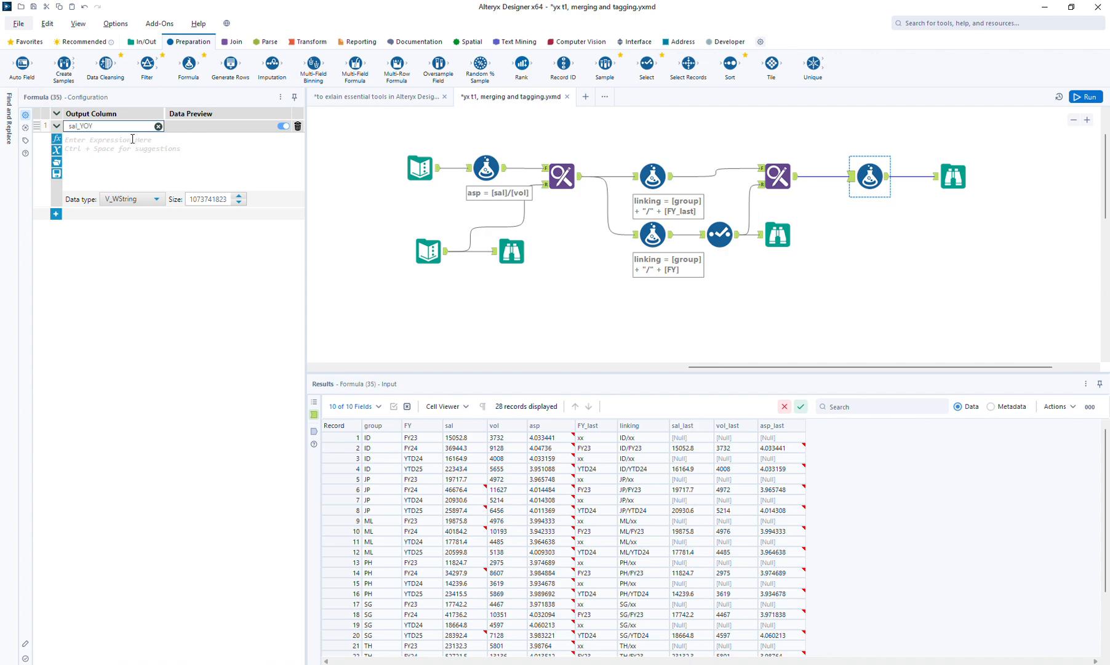
Define sal_YOY as 1 - [sal_last]/[sal] with data type Double, and add a second expression to the Formula tool.
{"action": "left_click", "coordinate": [132, 162]}
{"action": "type", "text": "1 "}
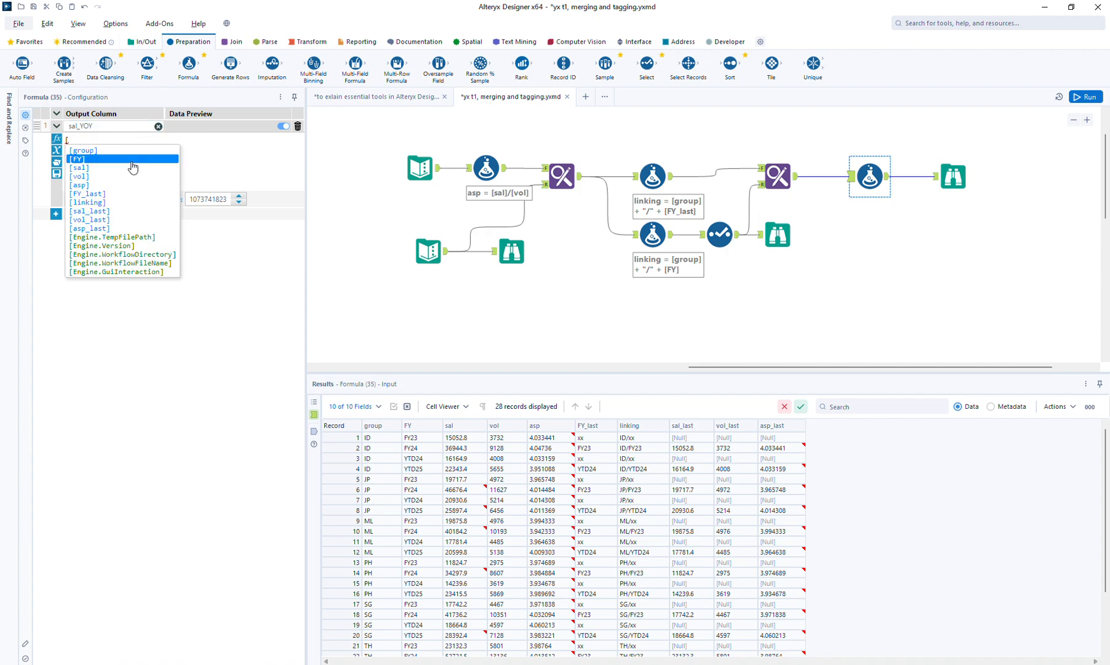
{"action": "type", "text": "-"}
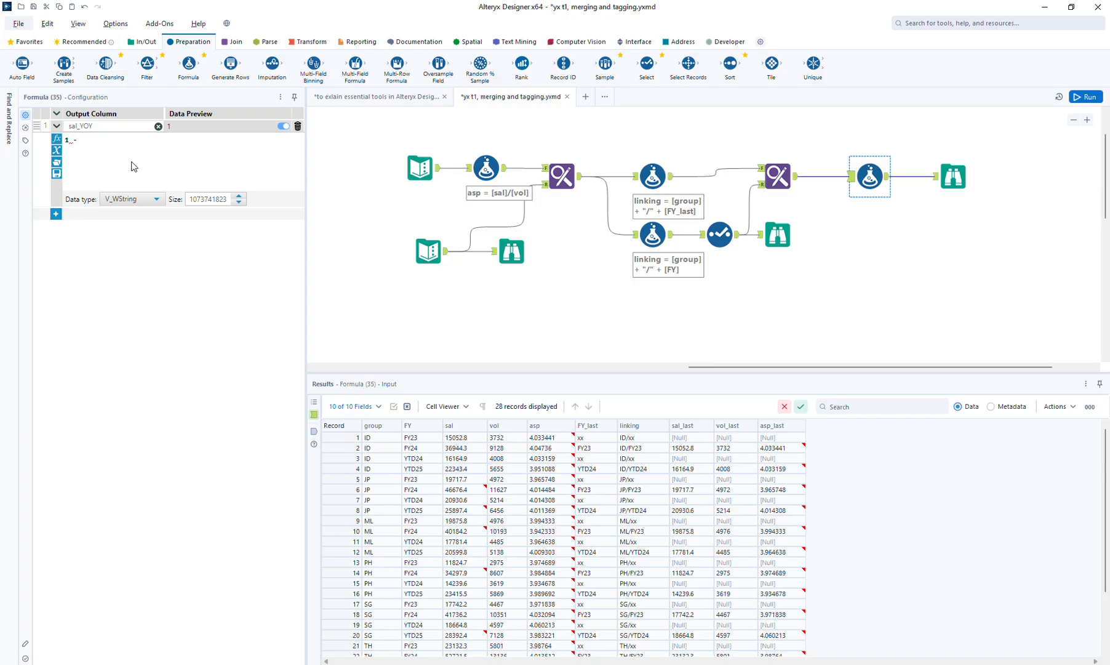
{"action": "type", "text": " [s"}
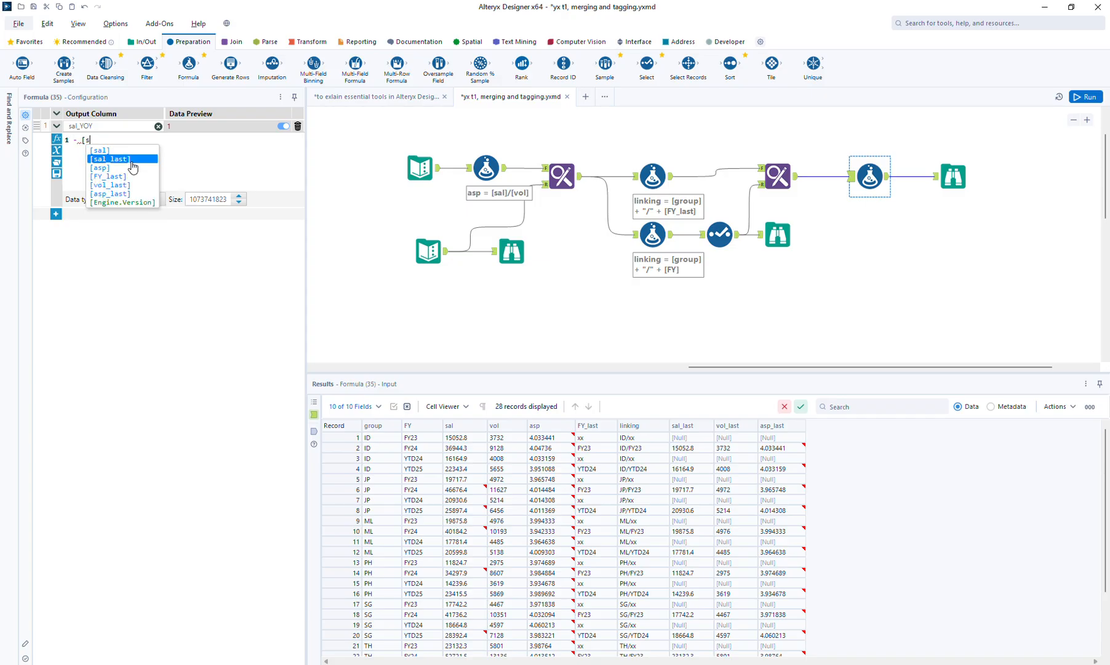
{"action": "left_click", "coordinate": [133, 158]}
{"action": "type", "text": "/[s"}
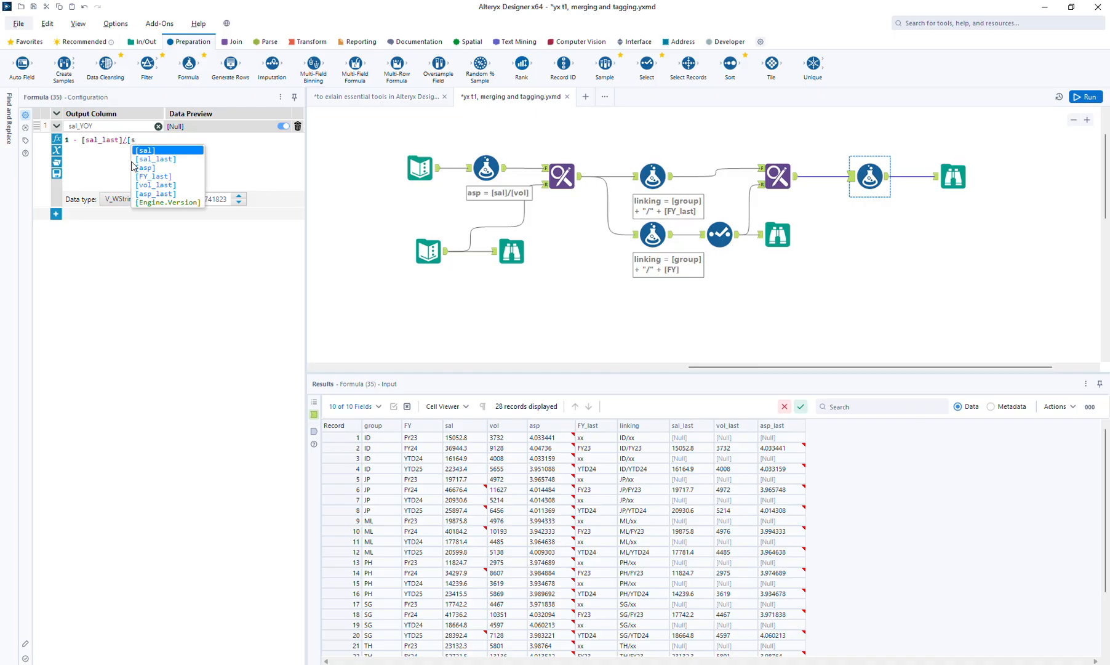
{"action": "key", "text": "Return"}
{"action": "left_click", "coordinate": [133, 198]}
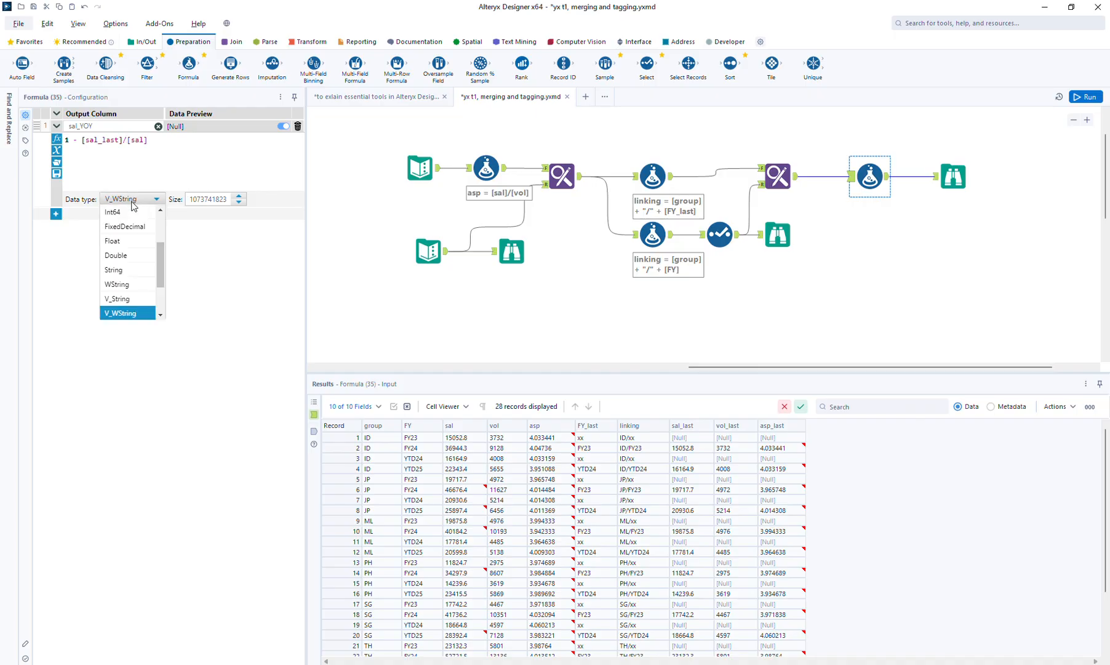
{"action": "left_click", "coordinate": [124, 255]}
{"action": "left_click", "coordinate": [56, 215]}
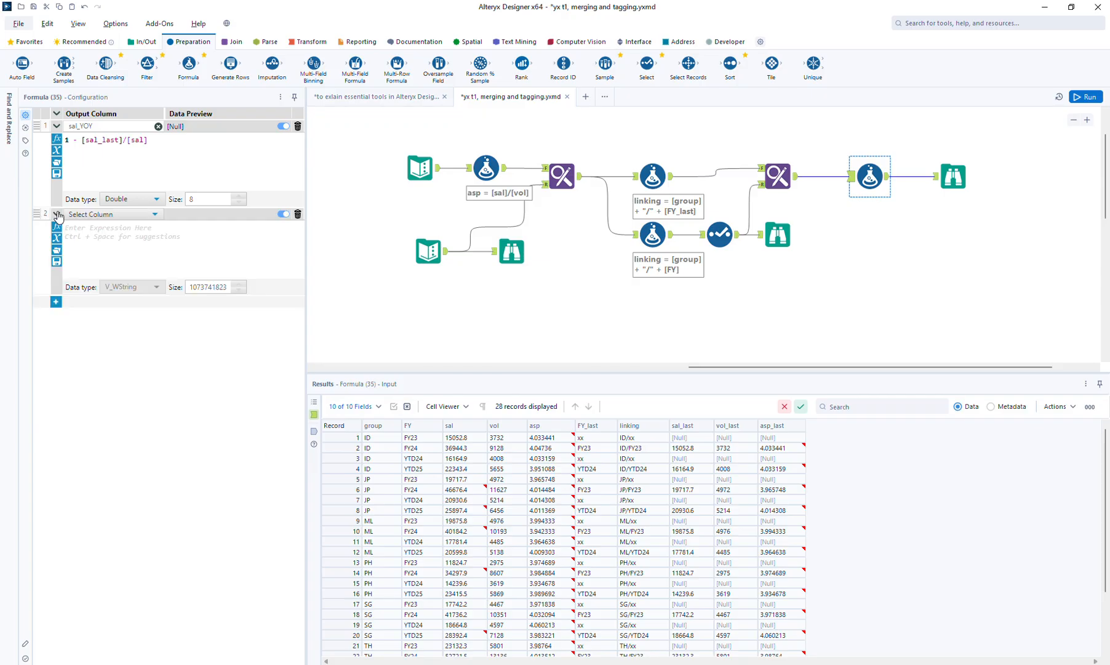
Define the second output column as vol_YOY with the expression 1 - [vol_last]/[vol] and data type Double.
{"action": "left_click", "coordinate": [92, 214]}
{"action": "left_click", "coordinate": [88, 228]}
{"action": "type", "text": "vol_YOY"}
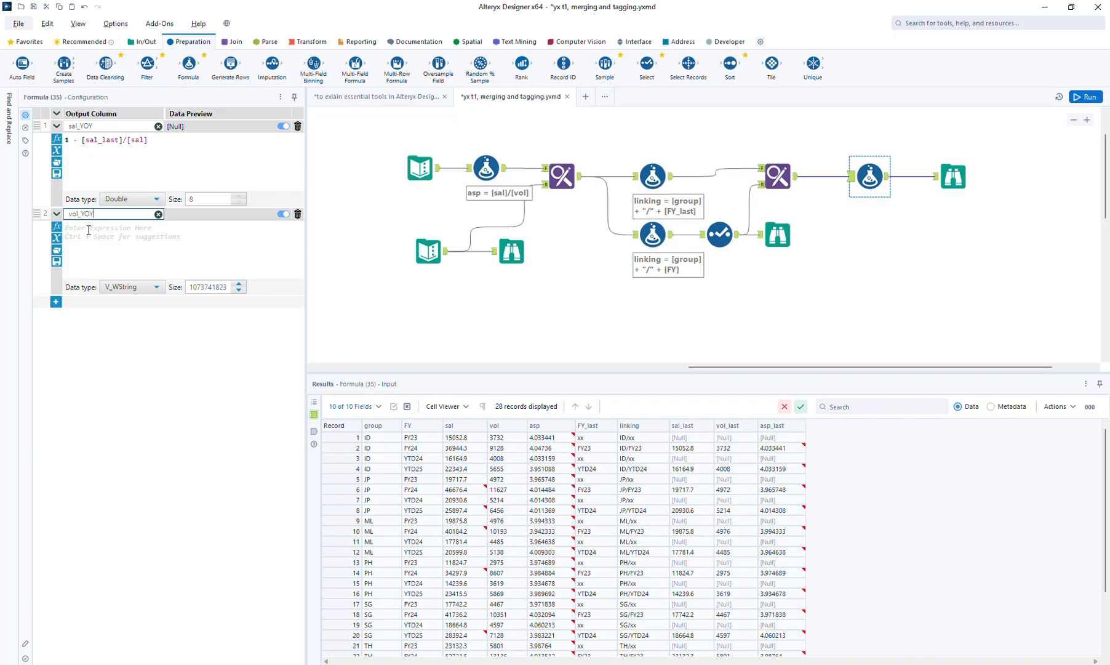
{"action": "left_click", "coordinate": [89, 230]}
{"action": "type", "text": "1 "}
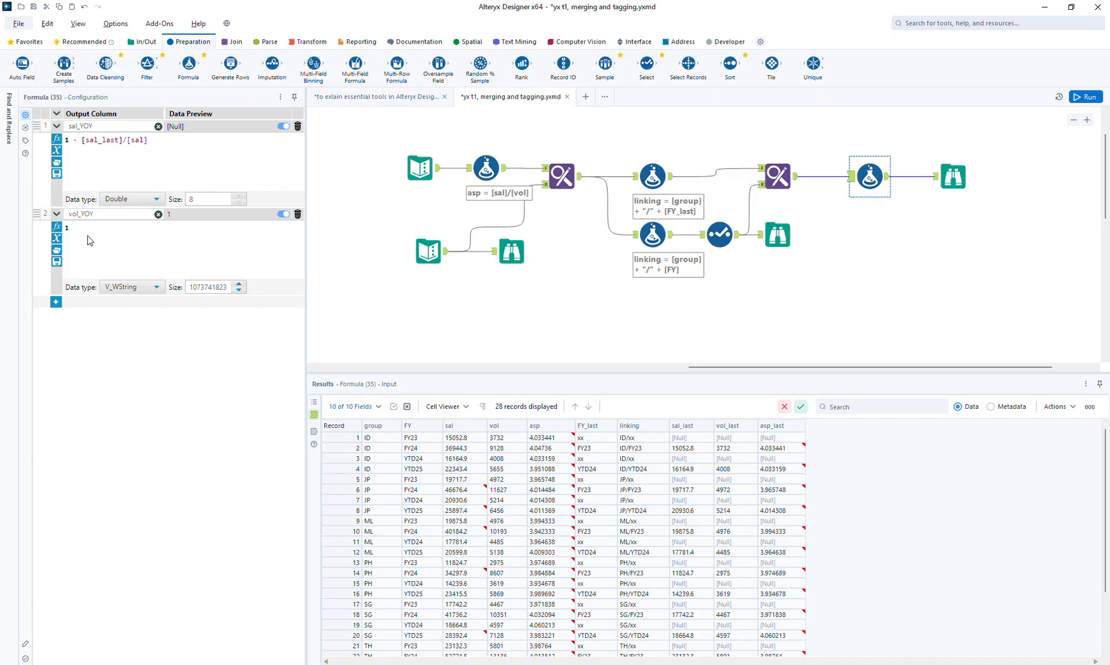
{"action": "type", "text": "- [vo"}
{"action": "key", "text": "Down"}
{"action": "key", "text": "Return"}
{"action": "type", "text": "/[vo"}
{"action": "key", "text": "Return"}
{"action": "left_click", "coordinate": [120, 286]}
{"action": "left_click", "coordinate": [119, 349]}
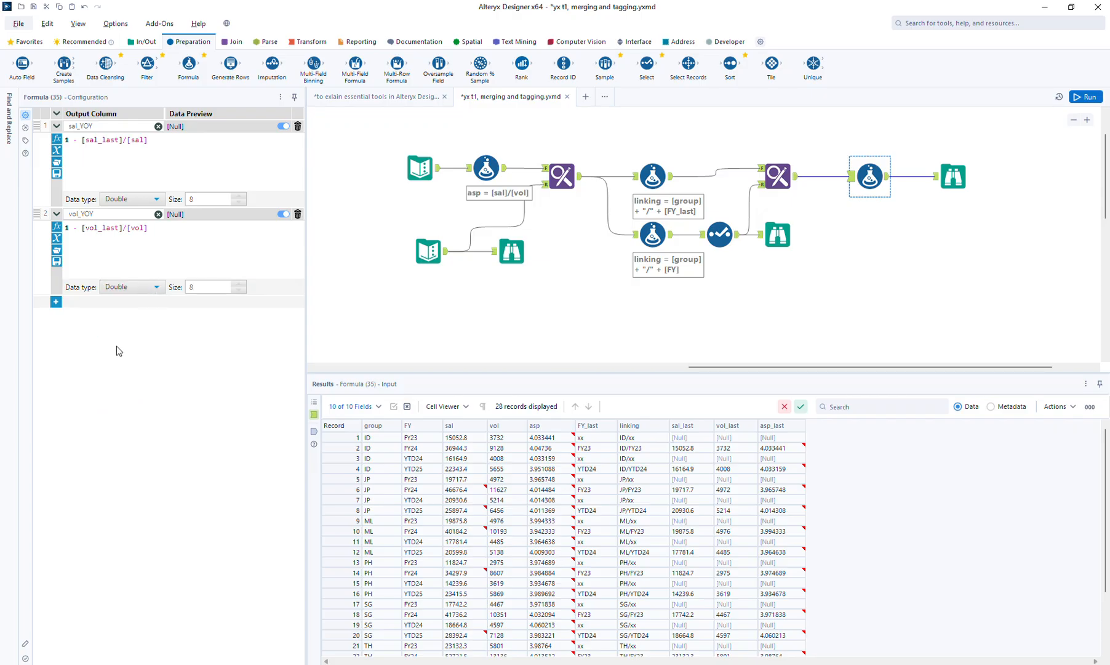
Add a third output column asp_YOY defined as 1 - [asp_last]/[asp] with data type Double, and run the workflow.
{"action": "left_click", "coordinate": [56, 302]}
{"action": "left_click", "coordinate": [83, 318]}
{"action": "type", "text": "a"}
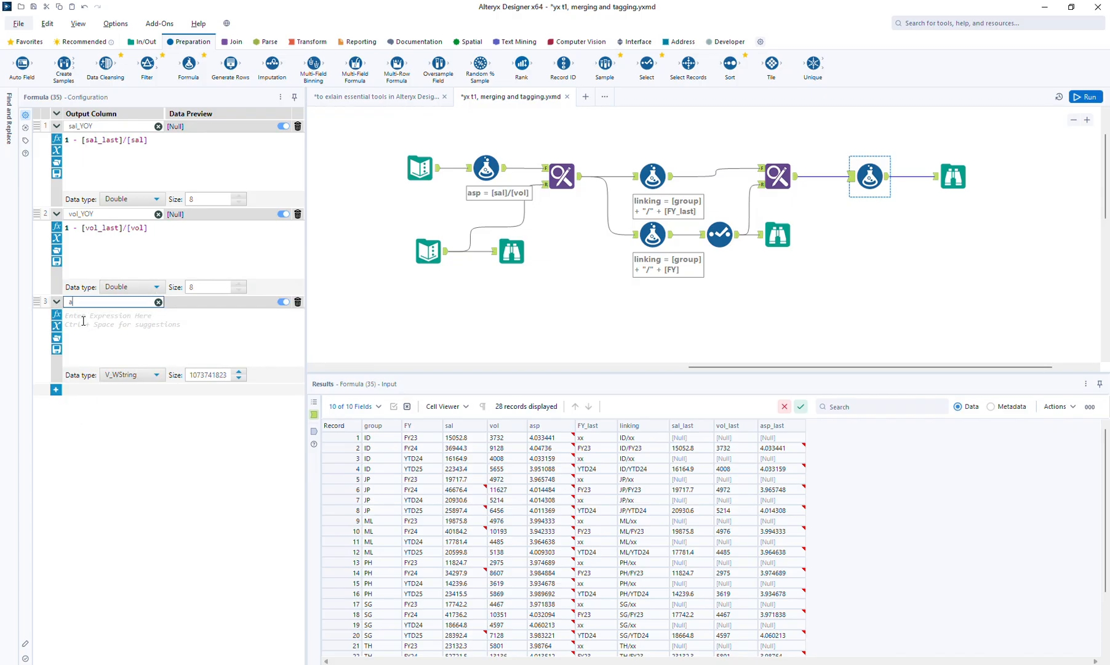
{"action": "type", "text": "sp_YOY"}
{"action": "left_click", "coordinate": [83, 320]}
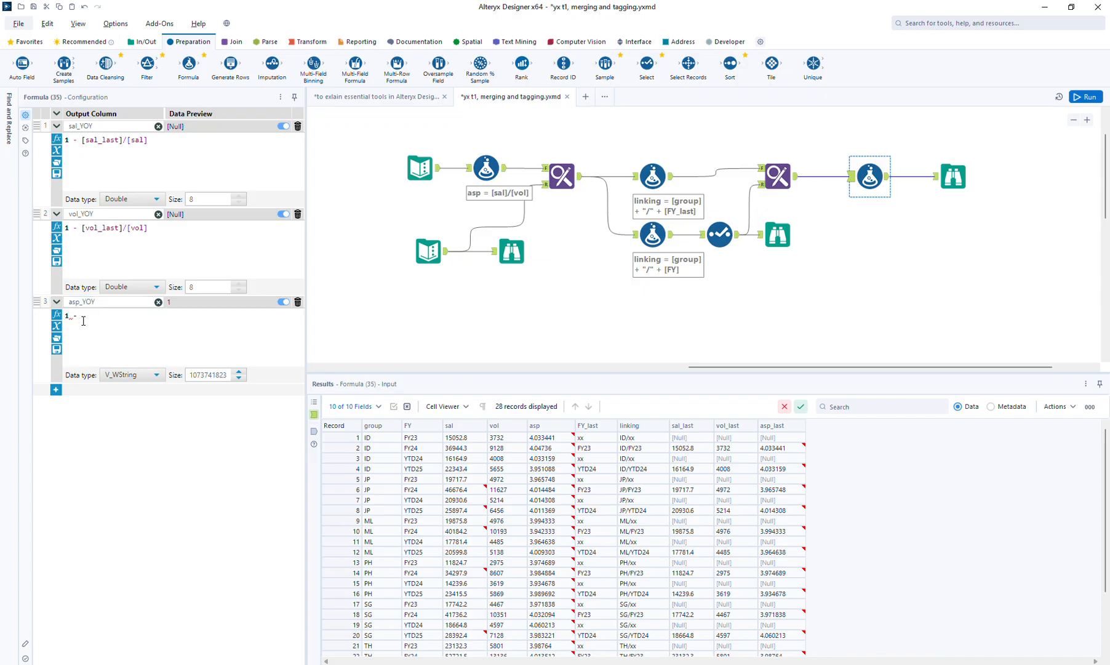
{"action": "type", "text": "1 - [a"}
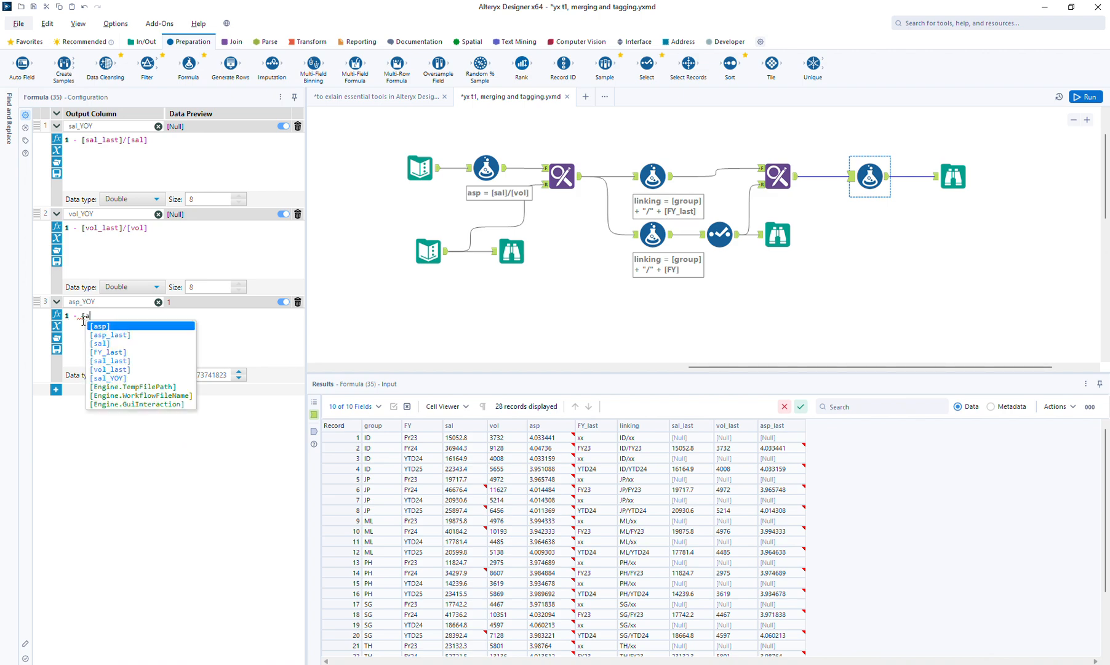
{"action": "type", "text": "sp_last]/[asp]"}
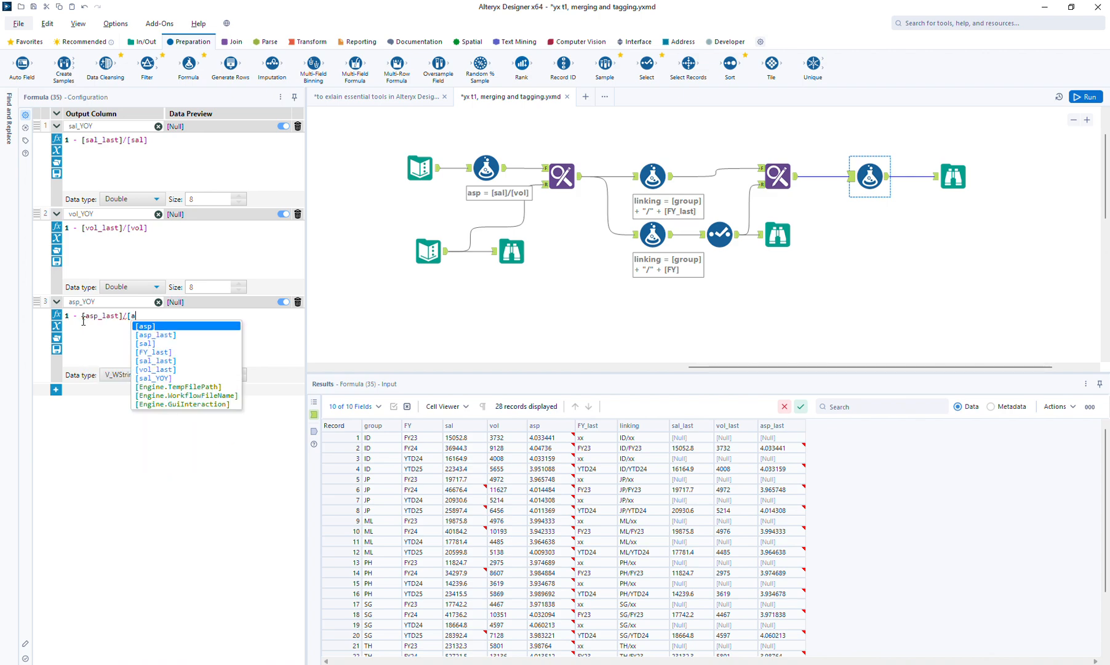
{"action": "left_click", "coordinate": [114, 374]}
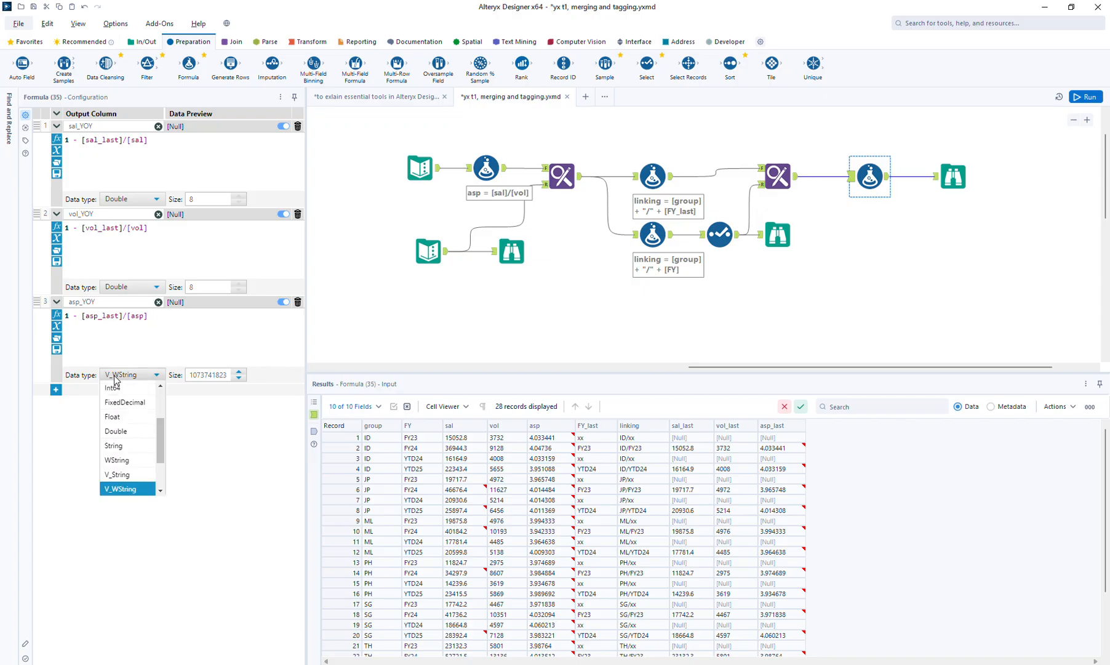
{"action": "left_click", "coordinate": [119, 431]}
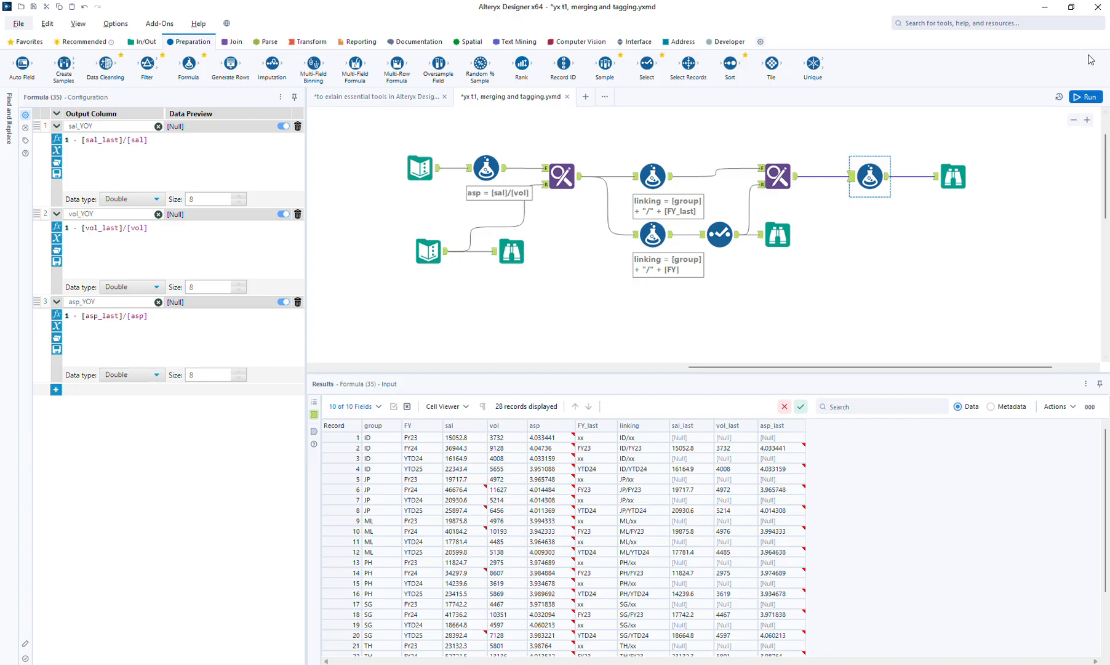
{"action": "left_click", "coordinate": [1085, 96]}
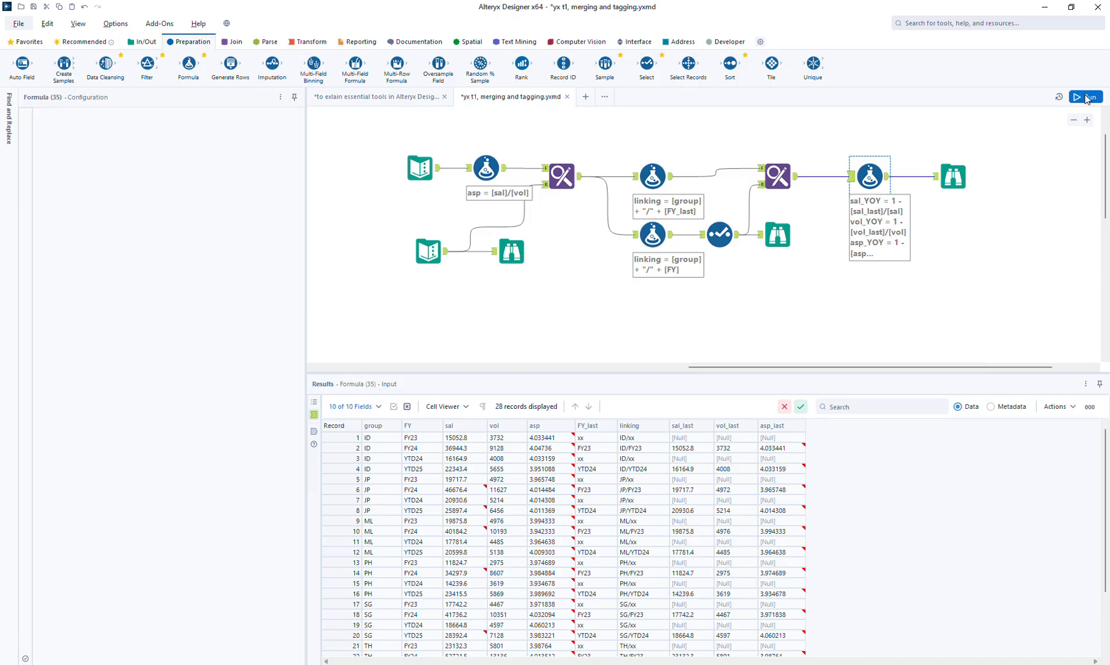
Insert a Select tool between the year-on-year Formula and the final Browse, and exclude the FY_last and linking fields.
{"action": "left_click", "coordinate": [970, 186]}
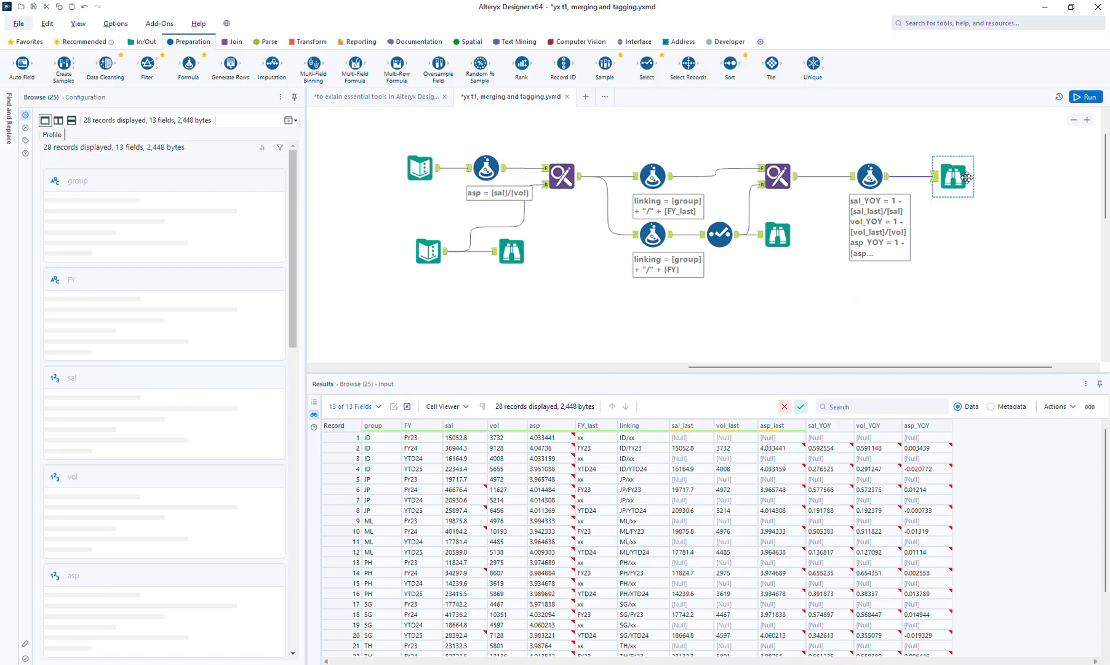
{"action": "left_click_drag", "start_coordinate": [967, 178], "coordinate": [991, 179]}
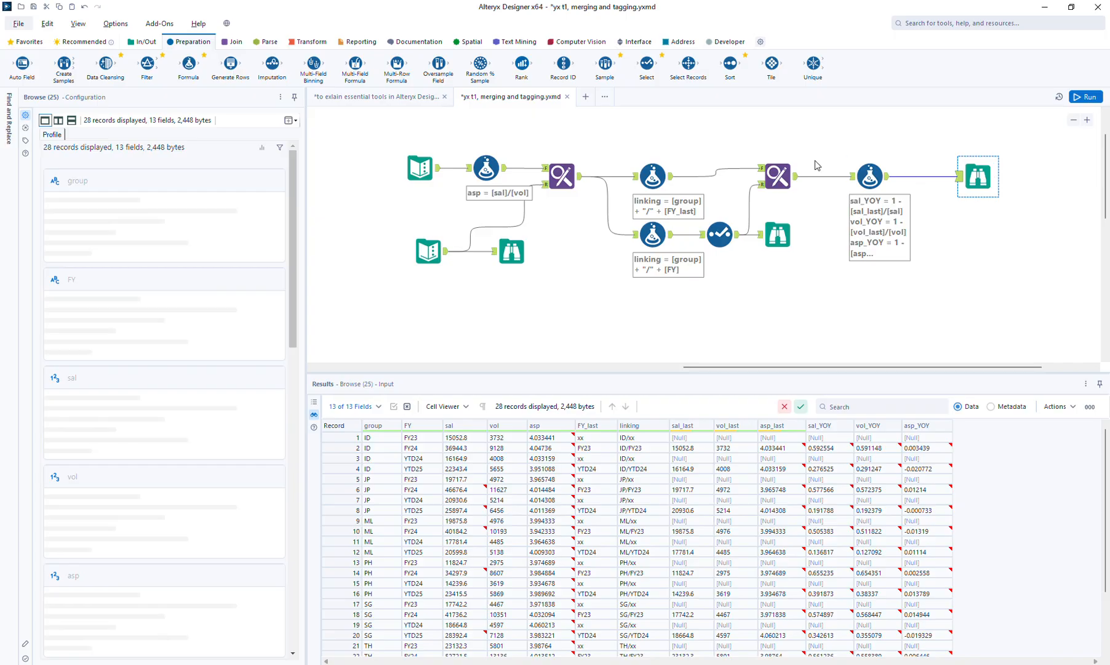
{"action": "left_click_drag", "start_coordinate": [647, 65], "coordinate": [935, 177]}
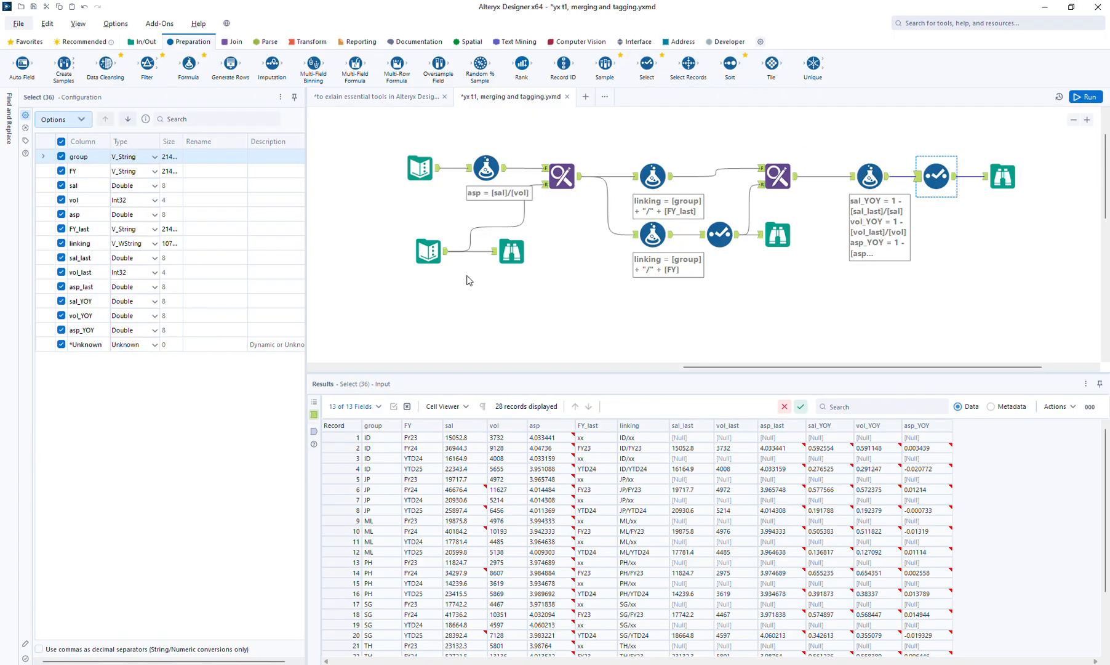
{"action": "left_click", "coordinate": [62, 229]}
{"action": "left_click", "coordinate": [60, 243]}
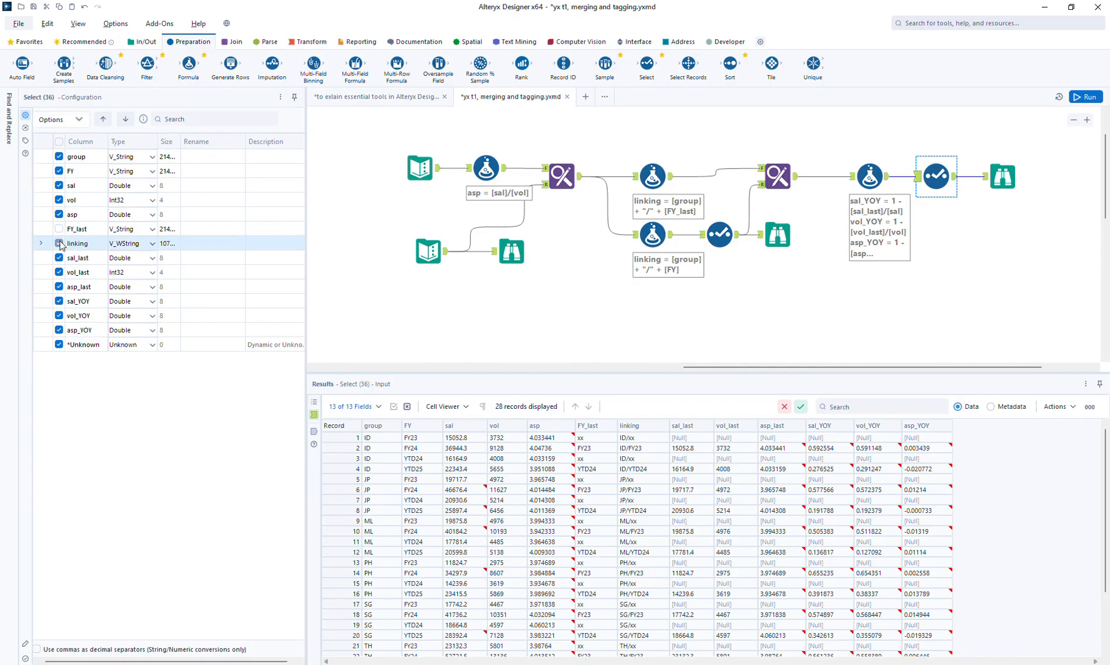
Reorder the Select fields so that sal_last sits directly above sal.
{"action": "left_click", "coordinate": [78, 257]}
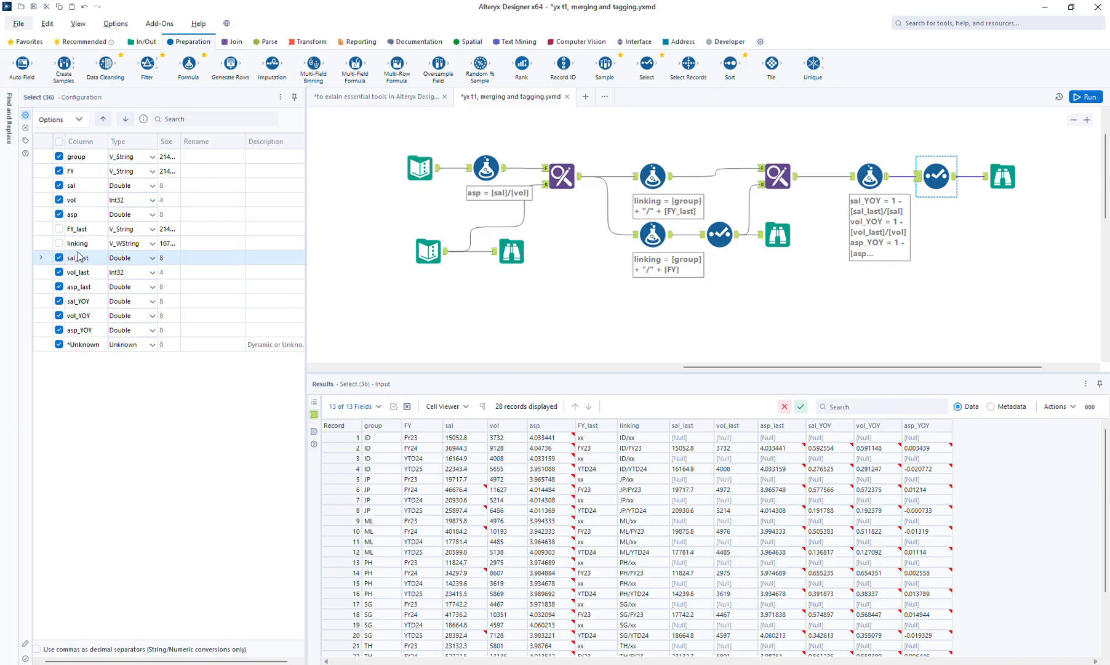
{"action": "left_click", "coordinate": [103, 119]}
{"action": "left_click", "coordinate": [103, 119]}
{"action": "left_click", "coordinate": [102, 118]}
{"action": "left_click", "coordinate": [103, 118]}
{"action": "left_click", "coordinate": [103, 119]}
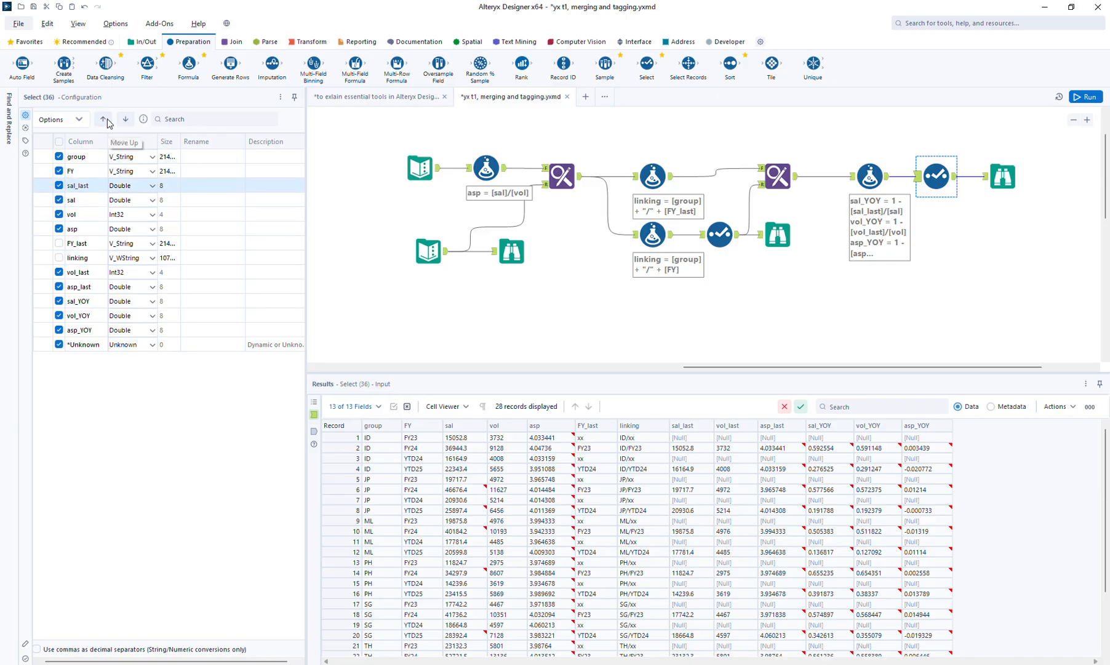
Move the sal_YOY field up so that it sits directly below sal.
{"action": "left_click", "coordinate": [88, 301]}
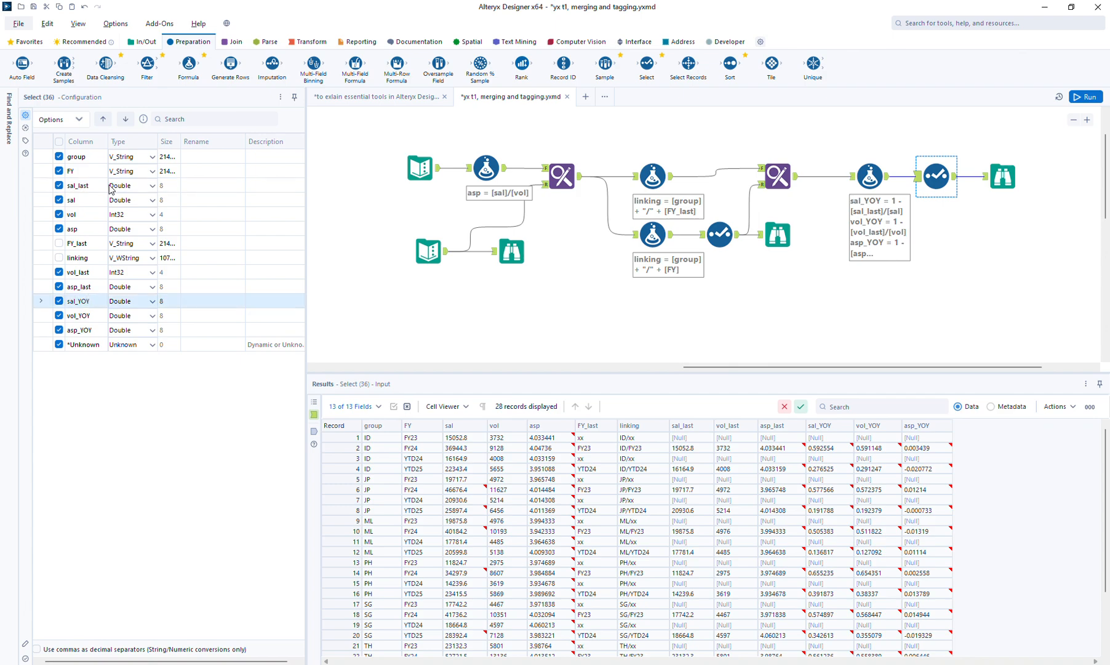
{"action": "left_click", "coordinate": [103, 119]}
{"action": "left_click", "coordinate": [103, 119]}
{"action": "left_click", "coordinate": [103, 119]}
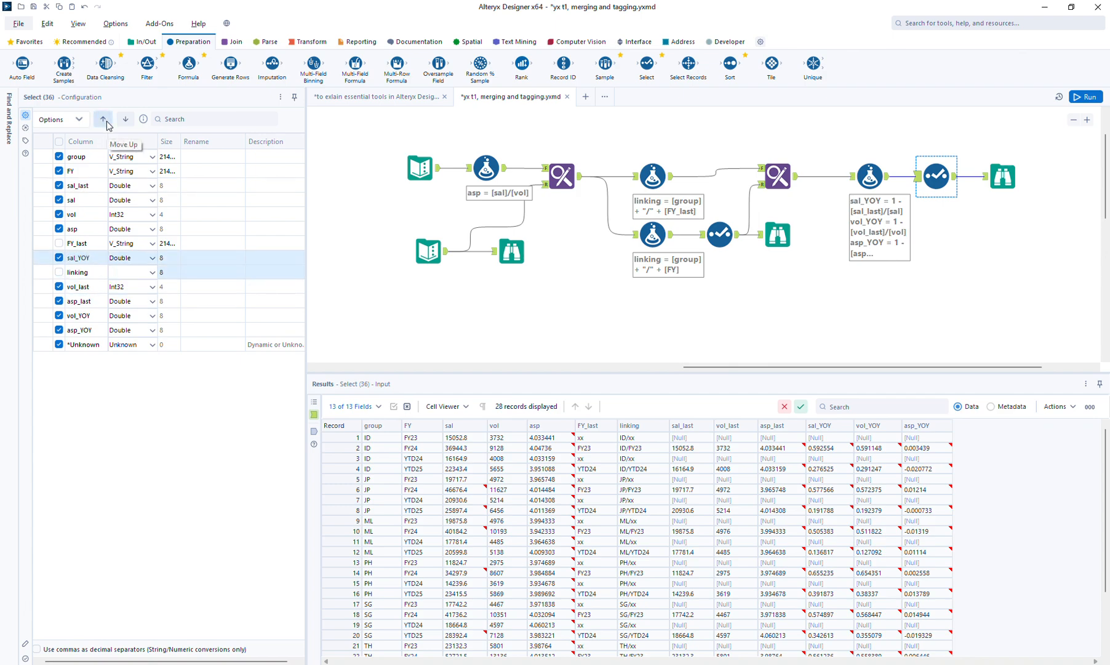
{"action": "left_click", "coordinate": [103, 119]}
{"action": "left_click", "coordinate": [103, 119]}
{"action": "left_click", "coordinate": [103, 119]}
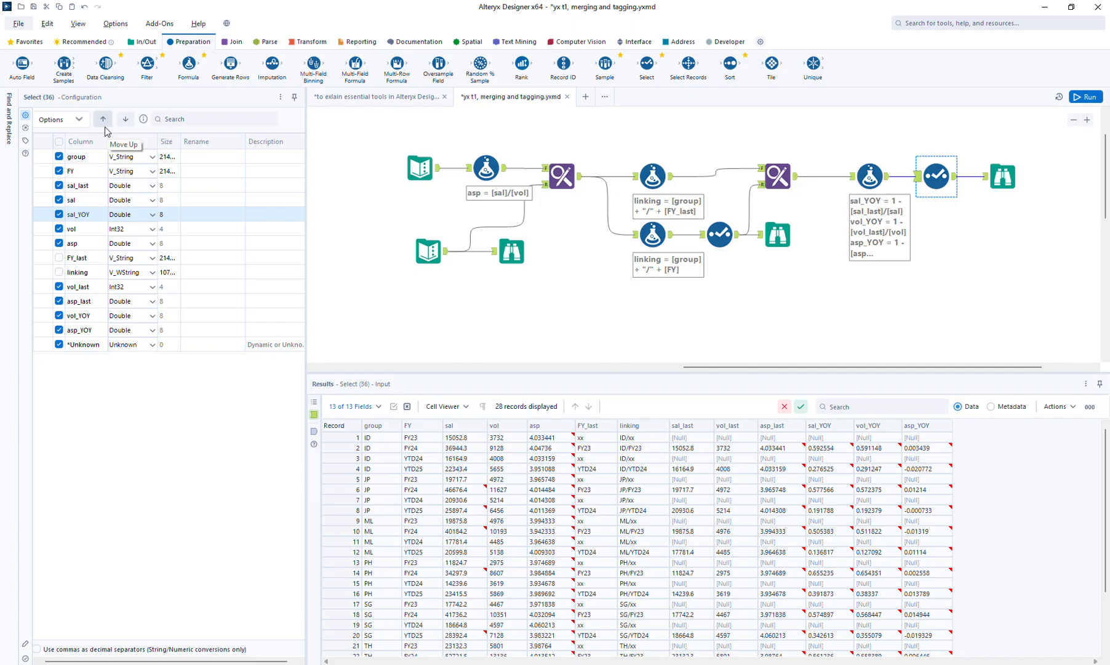
Move vol_last and vol_YOY up together so that they sit directly above and below vol.
{"action": "left_click", "coordinate": [95, 288]}
{"action": "left_click", "coordinate": [91, 315], "text": "ctrl"}
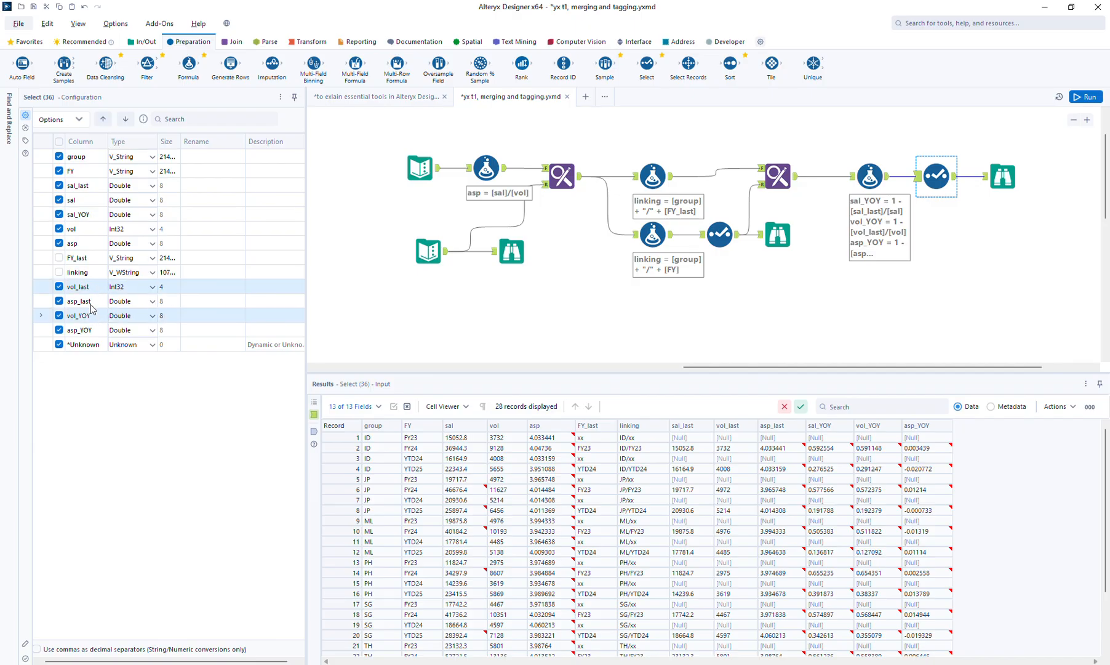
{"action": "left_click", "coordinate": [103, 119]}
{"action": "left_click", "coordinate": [103, 119]}
{"action": "left_click", "coordinate": [103, 119]}
{"action": "left_click", "coordinate": [103, 119]}
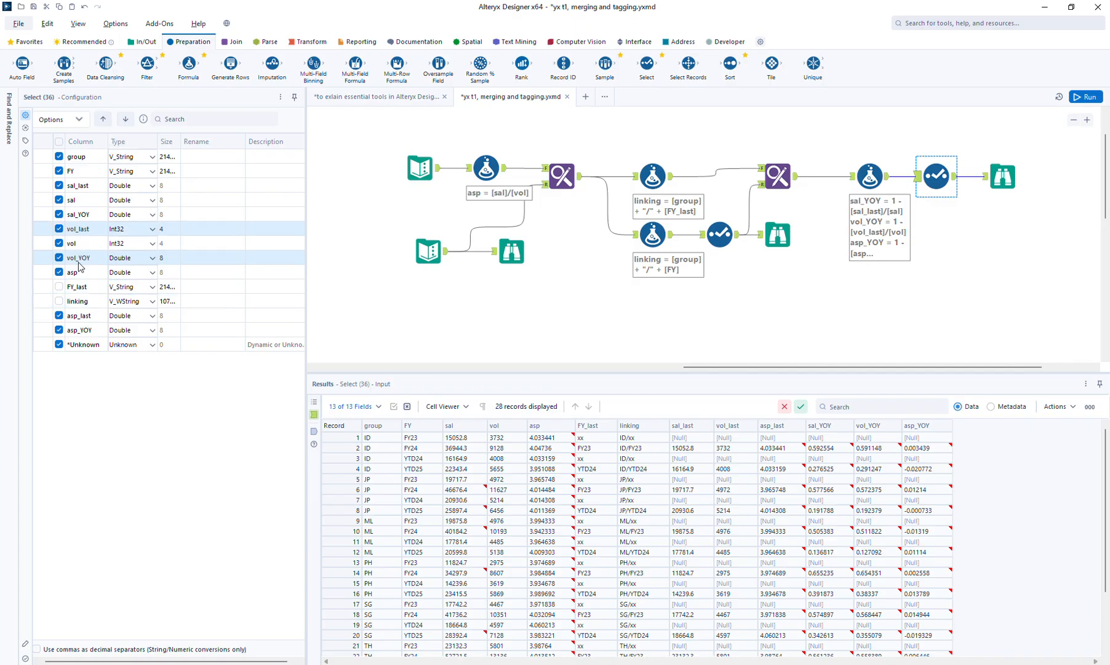
Reorder the average-price fields so that asp_last sits directly above asp and asp_YOY directly below it.
{"action": "left_click", "coordinate": [89, 316]}
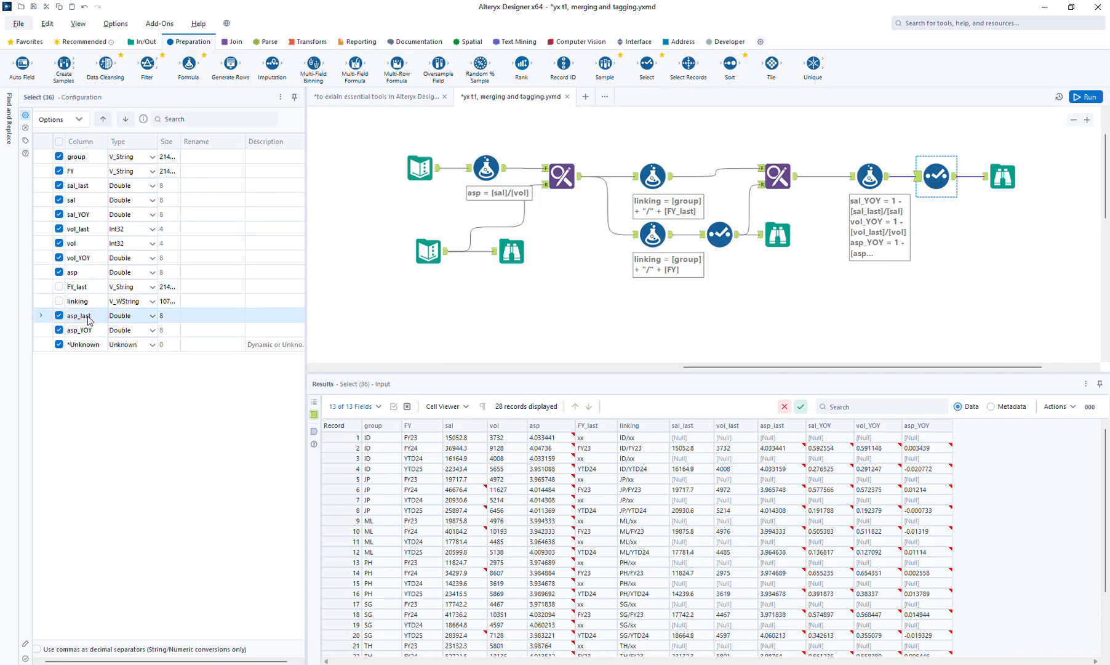
{"action": "left_click", "coordinate": [89, 326], "text": "ctrl"}
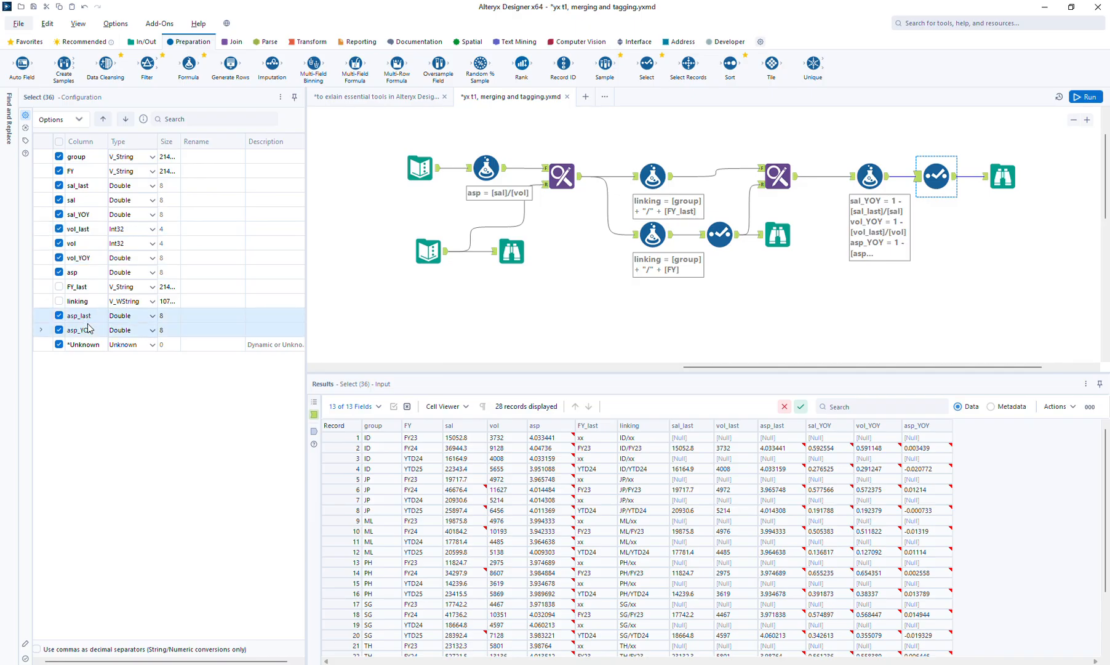
{"action": "left_click", "coordinate": [102, 119]}
{"action": "left_click", "coordinate": [103, 119]}
{"action": "left_click", "coordinate": [103, 119]}
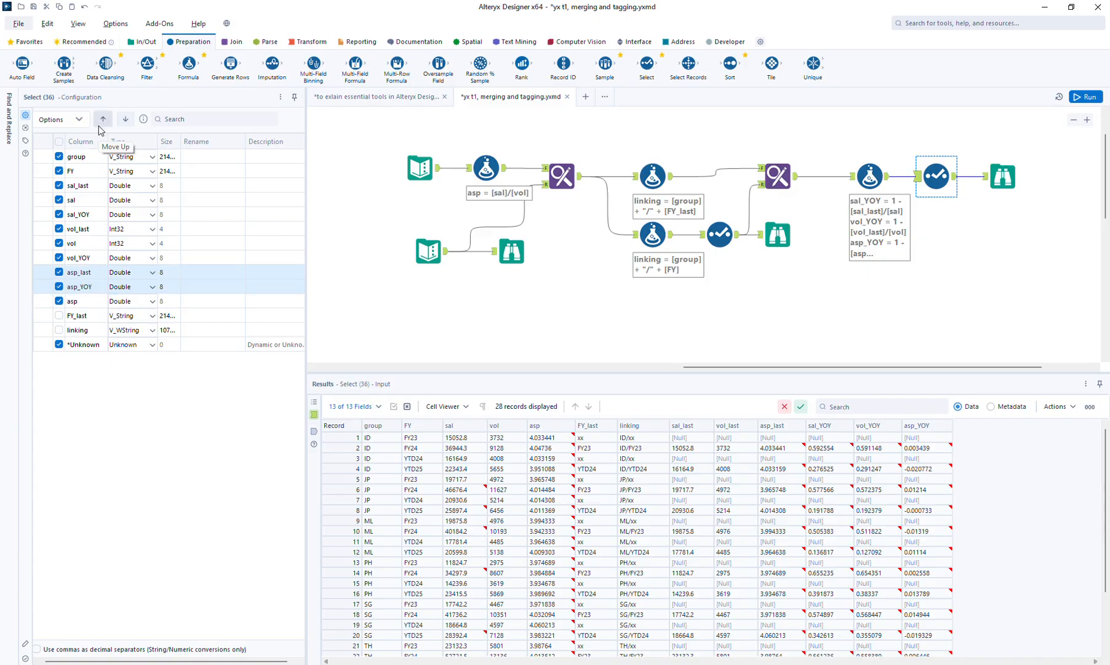
{"action": "left_click", "coordinate": [79, 293]}
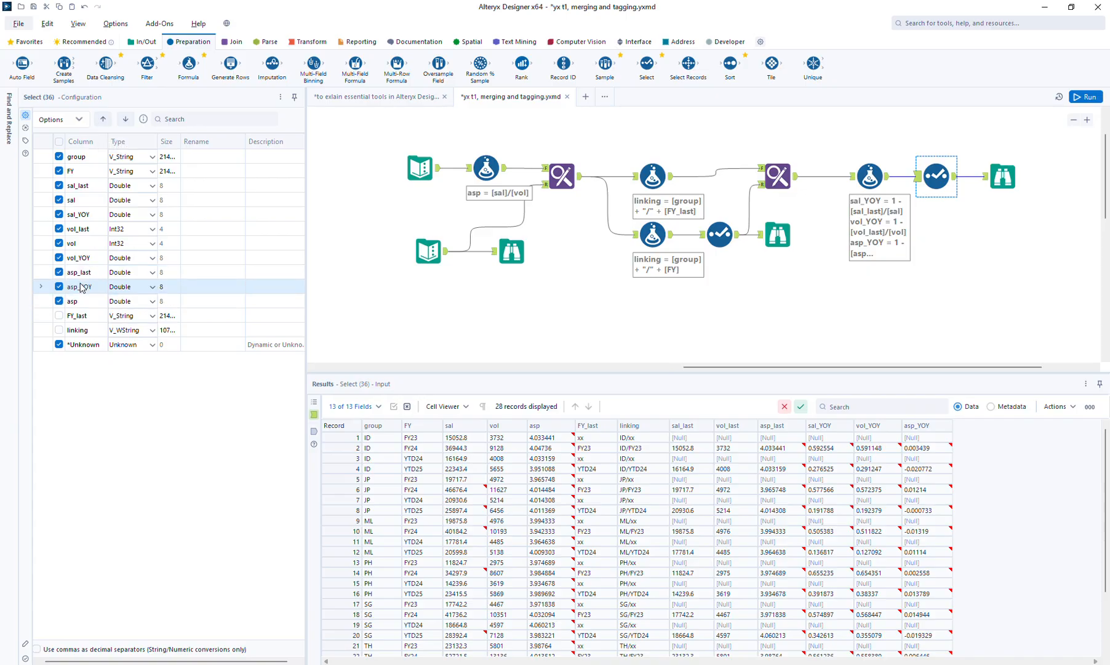
{"action": "left_click", "coordinate": [131, 120]}
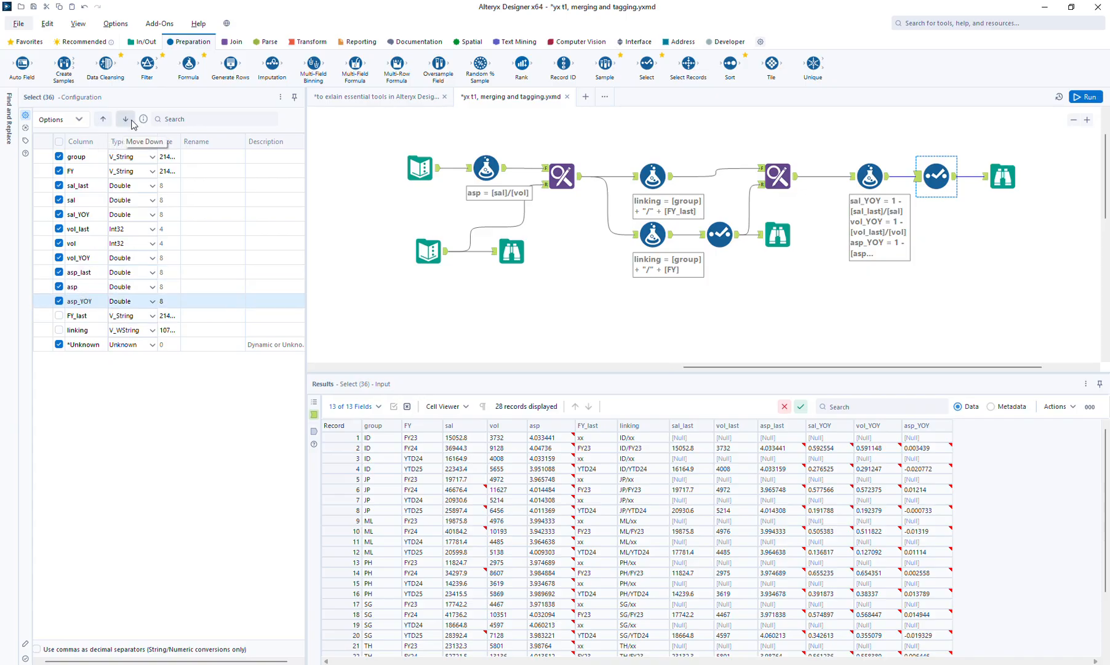
Run the workflow to refresh the final Browse results, and save the workflow.
{"action": "left_click", "coordinate": [1092, 101]}
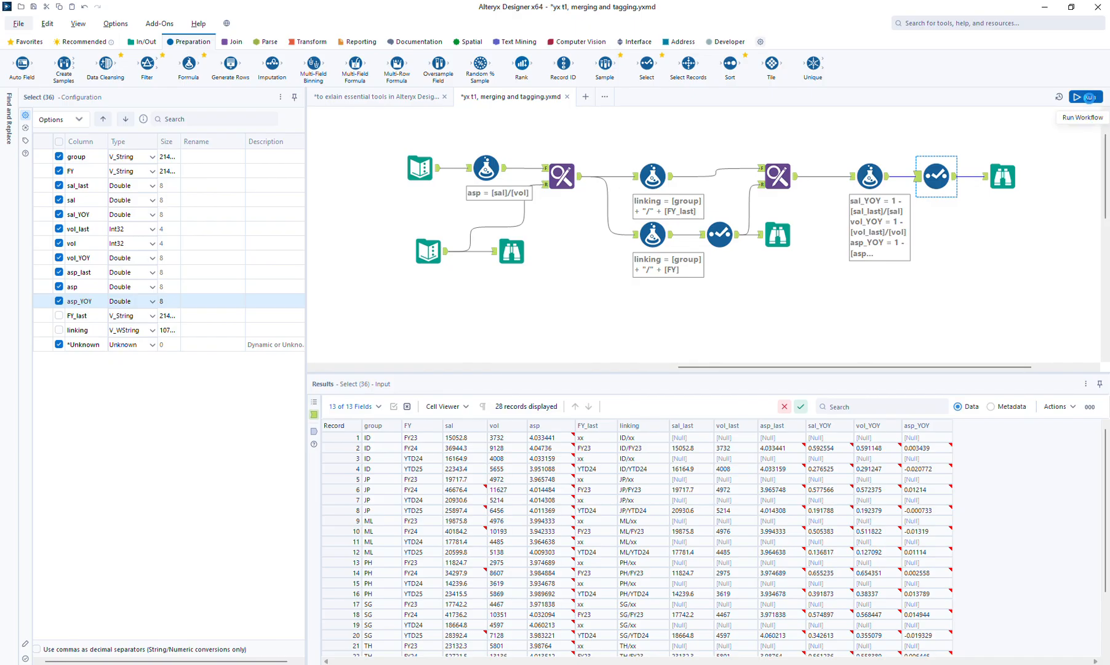
{"action": "left_click", "coordinate": [1003, 176]}
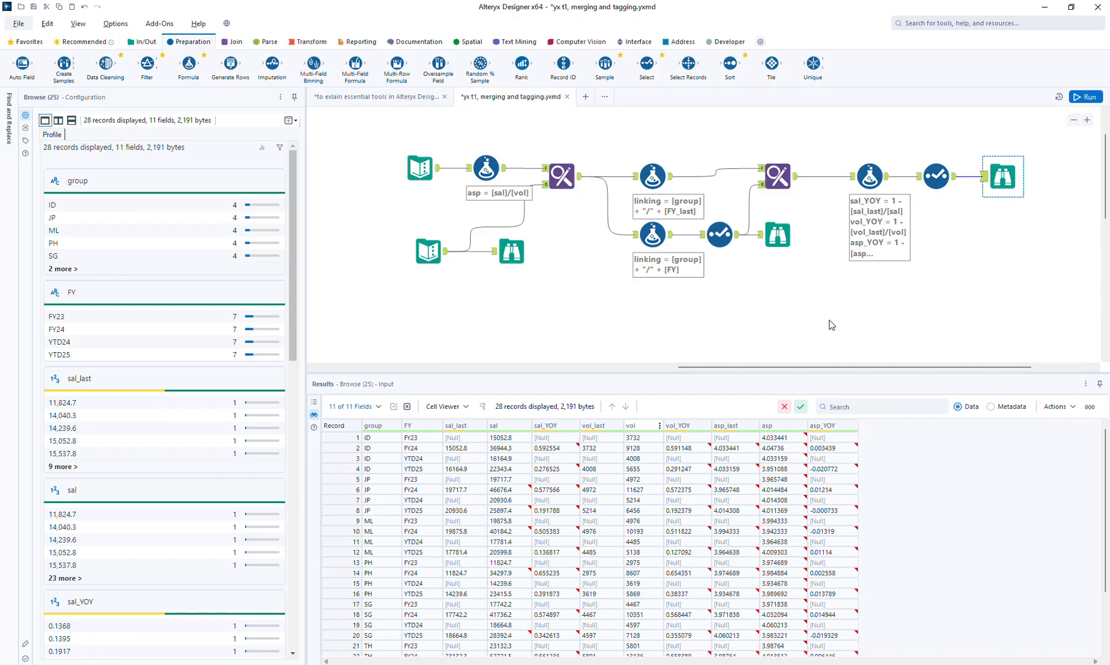
{"action": "key", "text": "ctrl+s"}
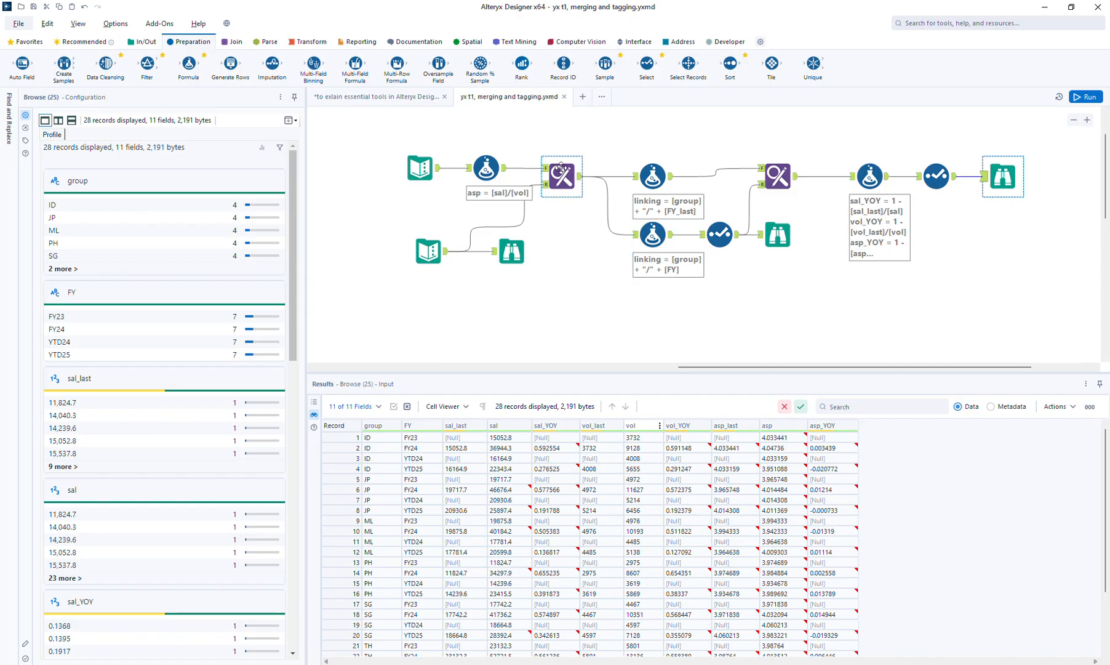
{"action": "left_click", "coordinate": [1074, 121]}
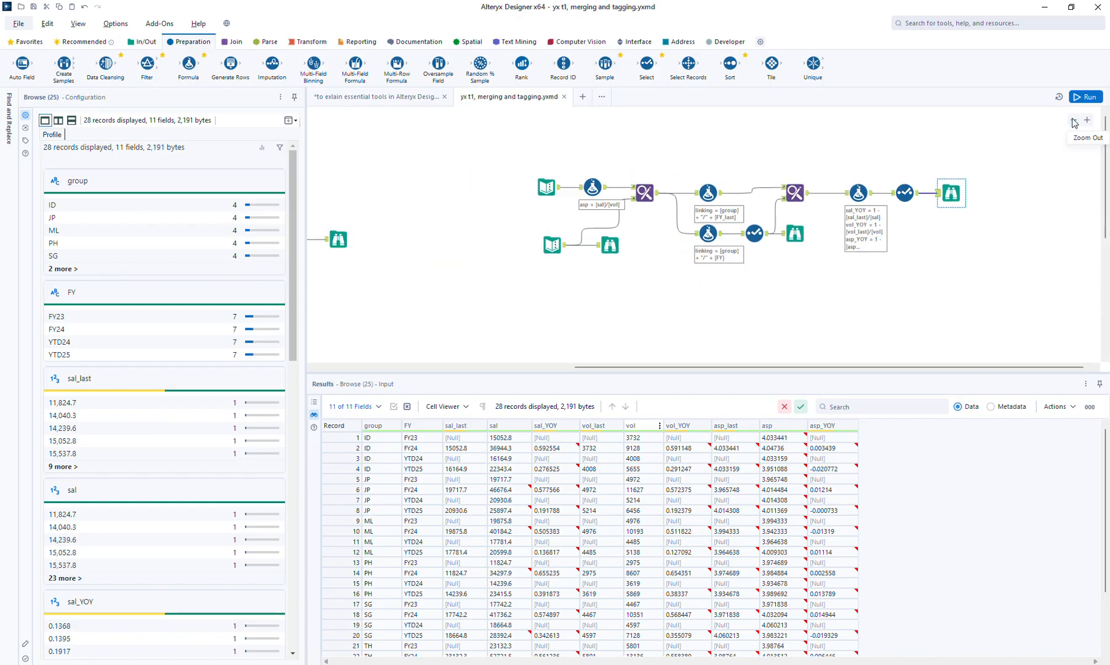
{"action": "left_click", "coordinate": [1075, 121]}
{"action": "left_click", "coordinate": [1074, 121]}
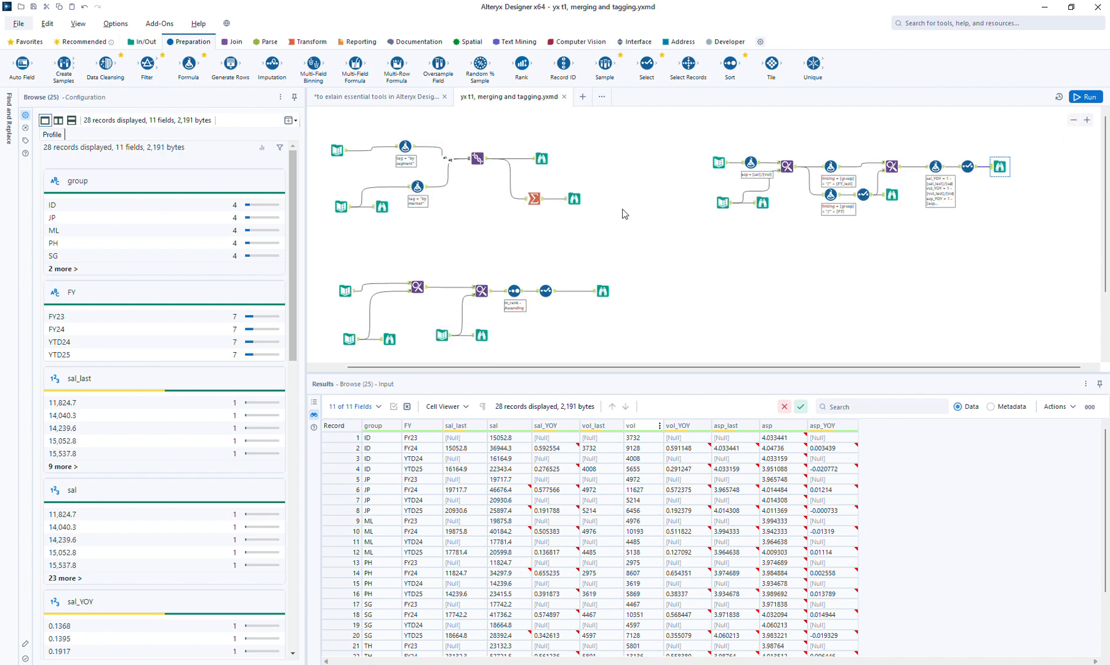